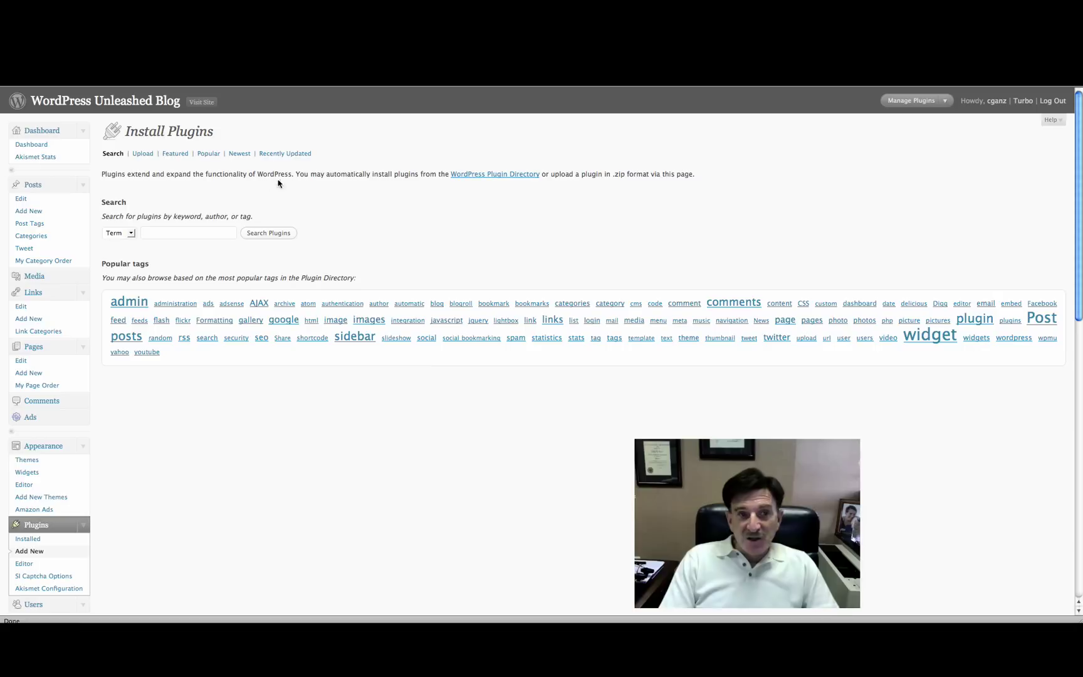
- Search the plugin directory for 'twitter tools' and browse the results, led by Twitter Tools 2.0
click(160, 232)
text(twitter tools)
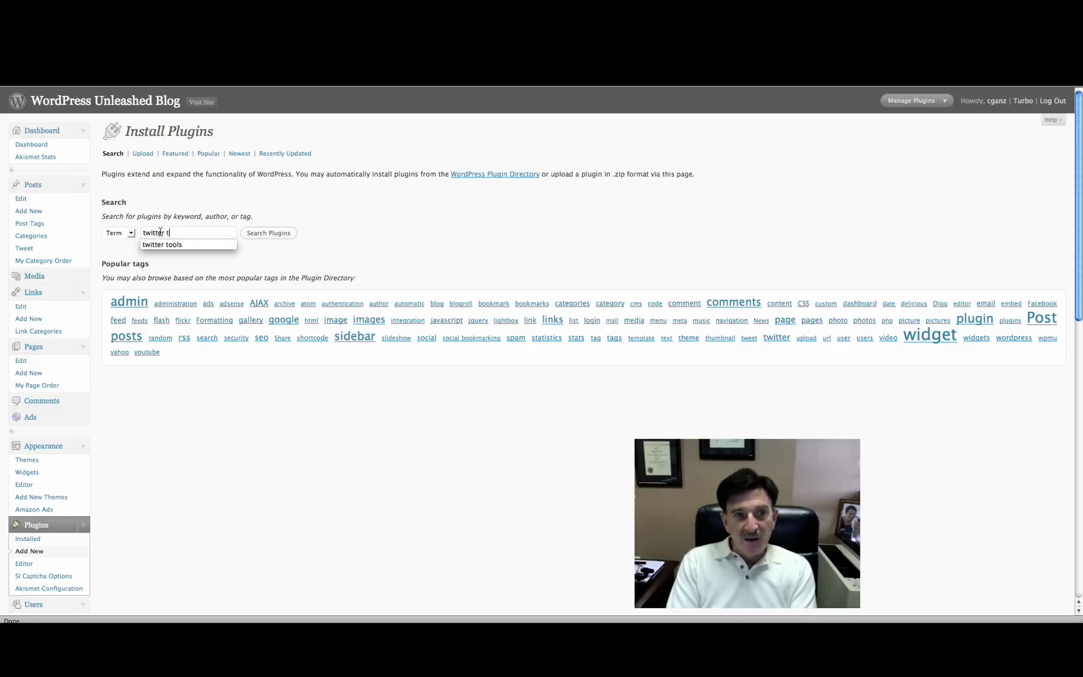
key(Return)
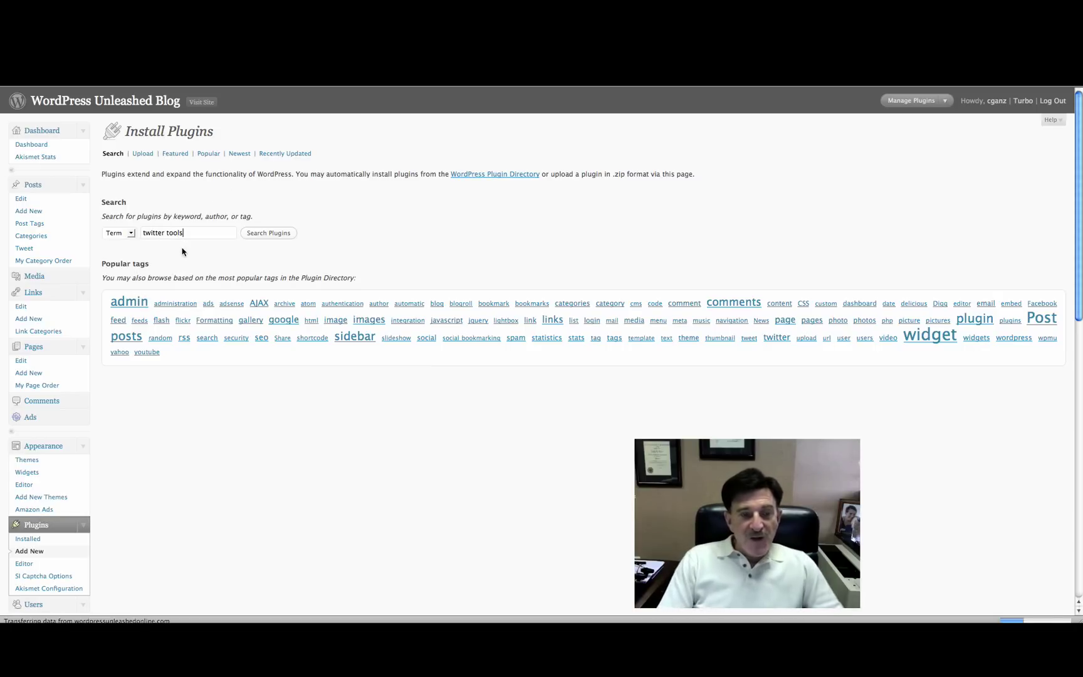
click(254, 233)
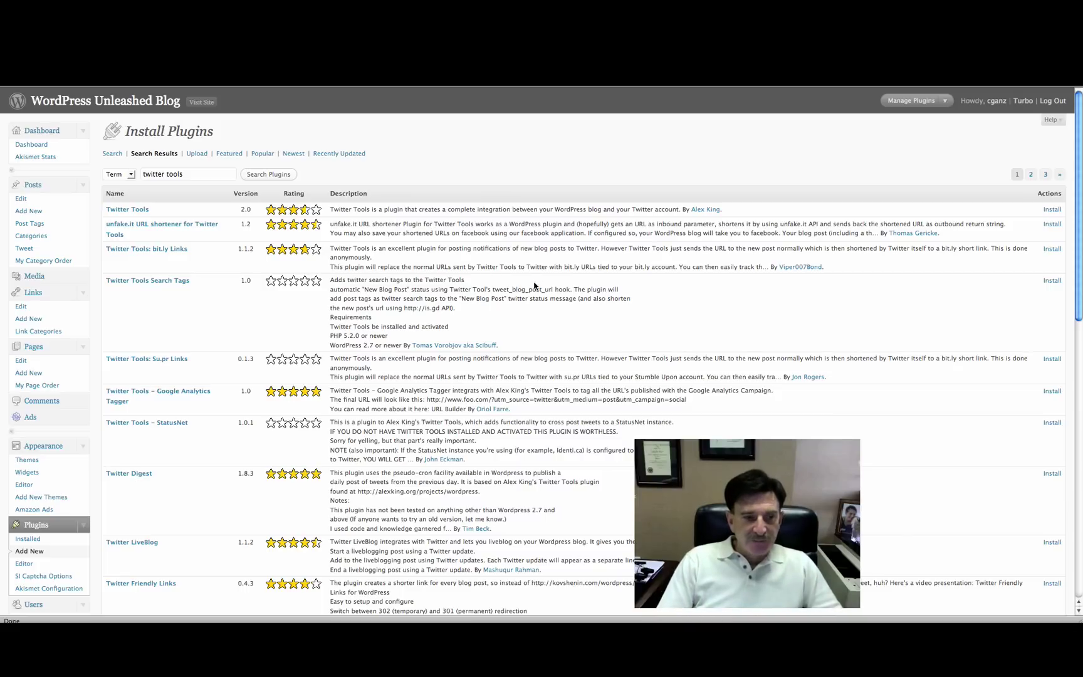
scroll(81, 492, down, 5)
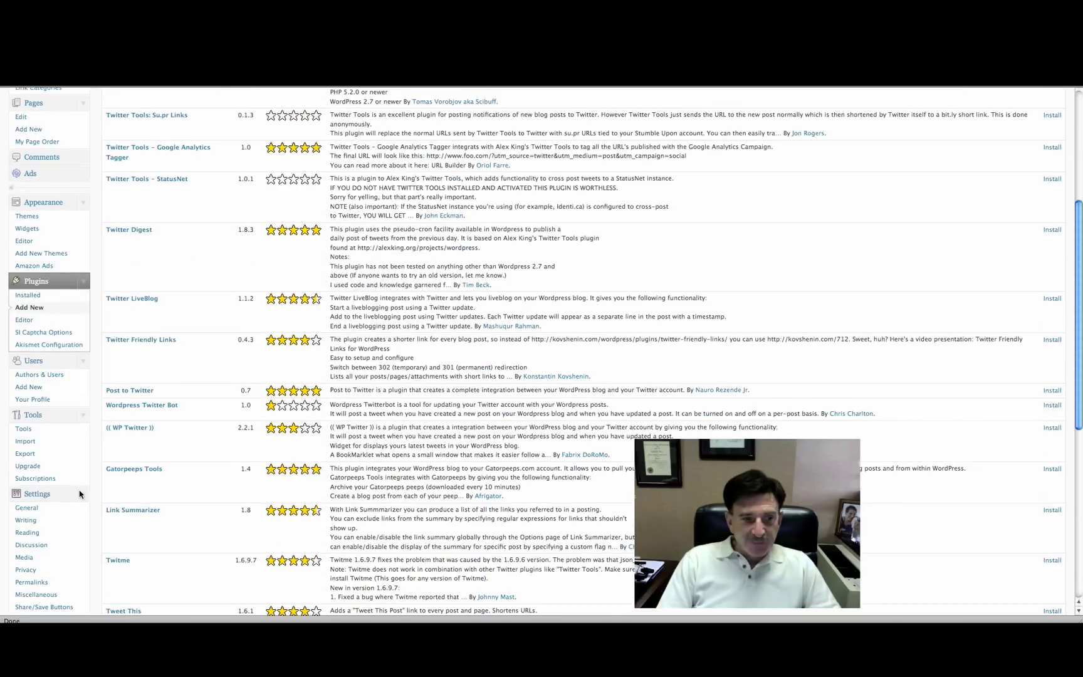
scroll(80, 495, down, 4)
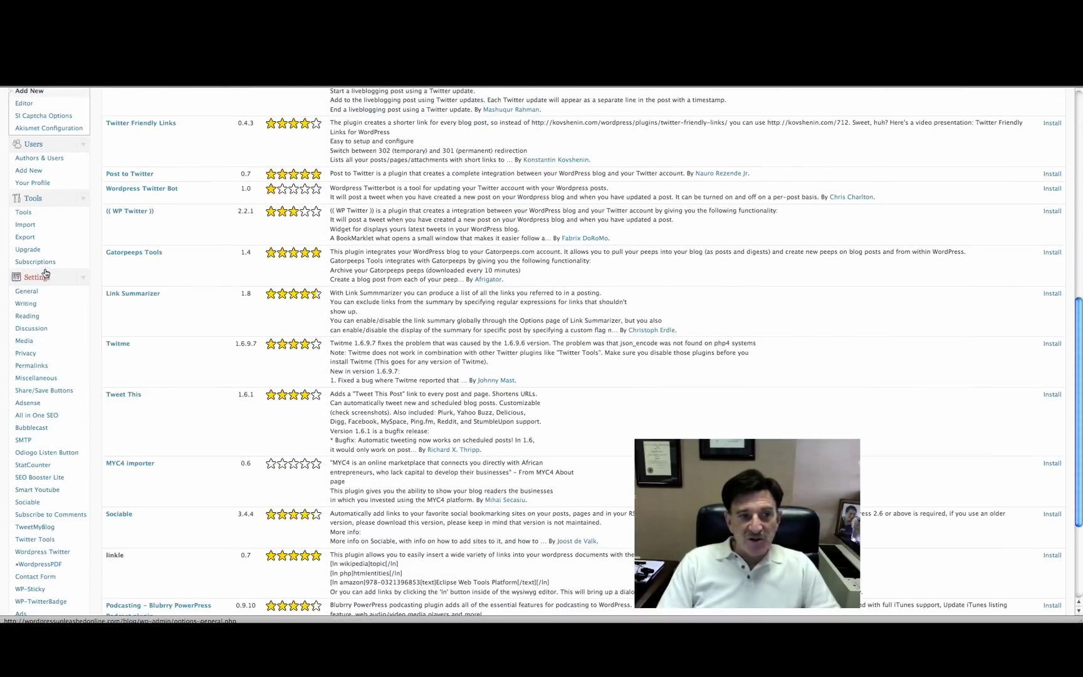
- Open the Twitter Tools Options page and review its posting, digest and sidebar settings
click(47, 541)
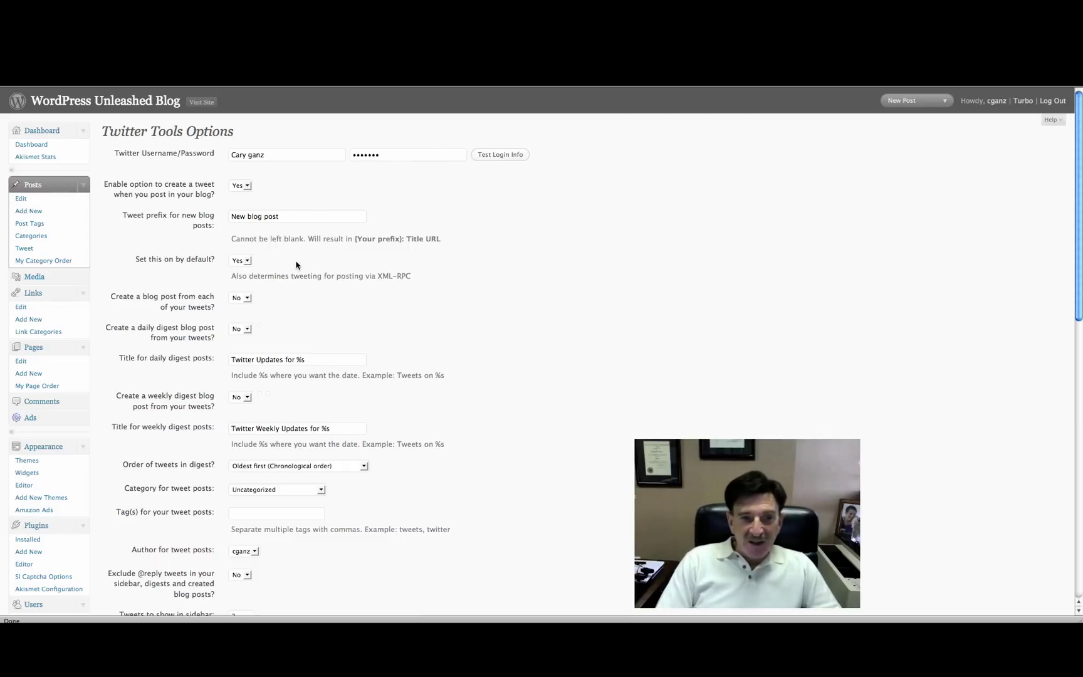
scroll(508, 316, down, 6)
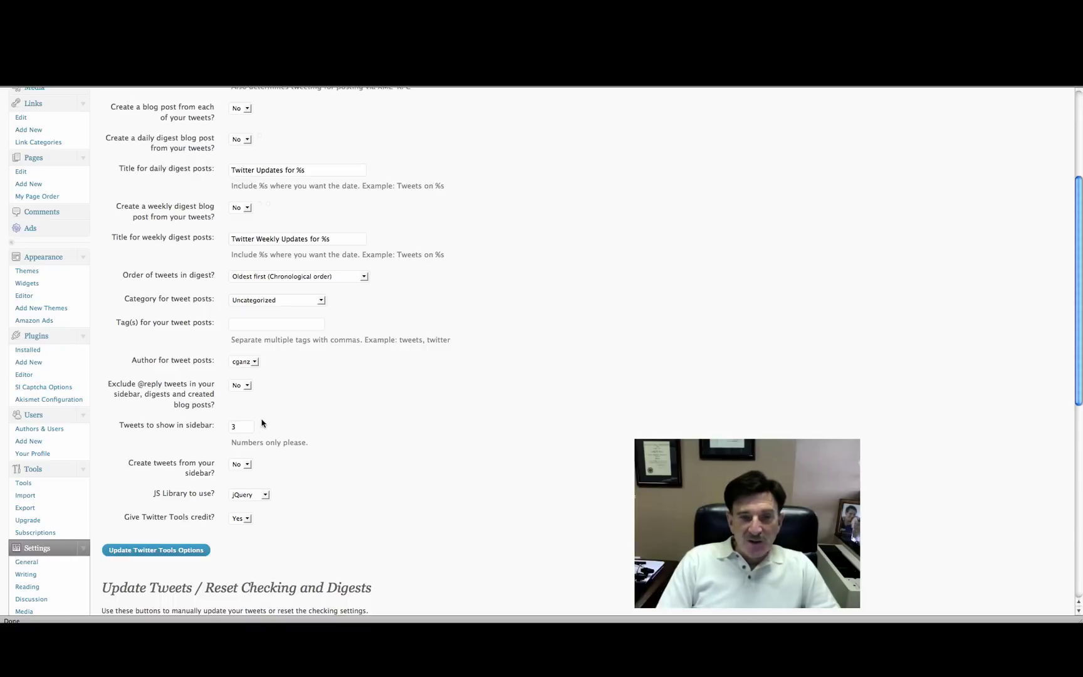
scroll(297, 420, up, 3)
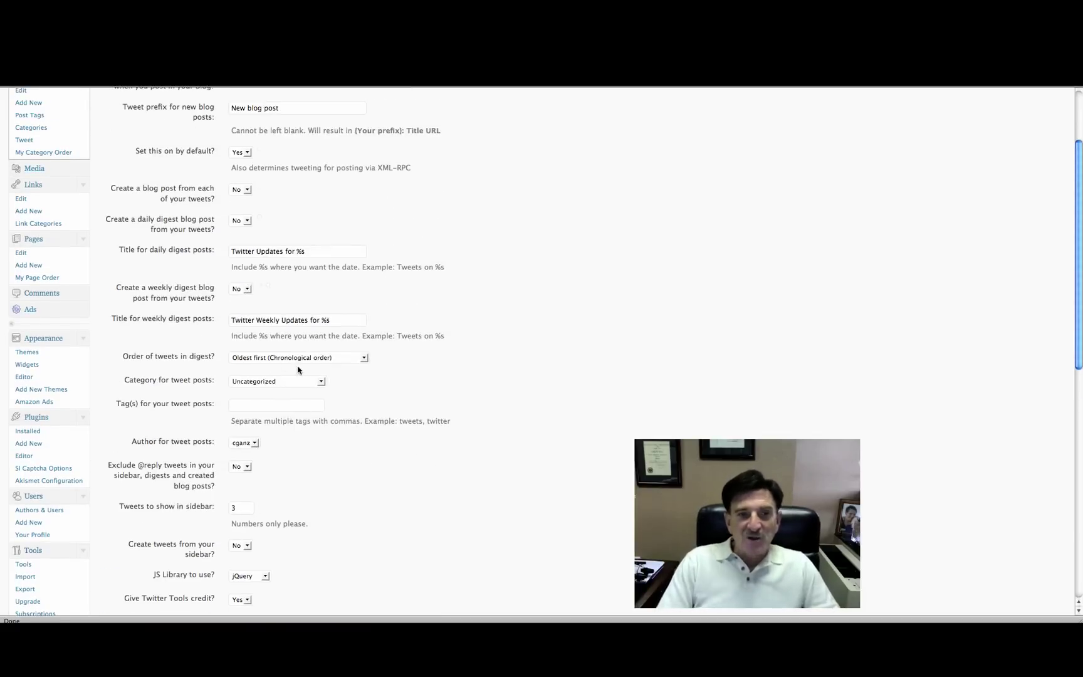
scroll(495, 276, up, 3)
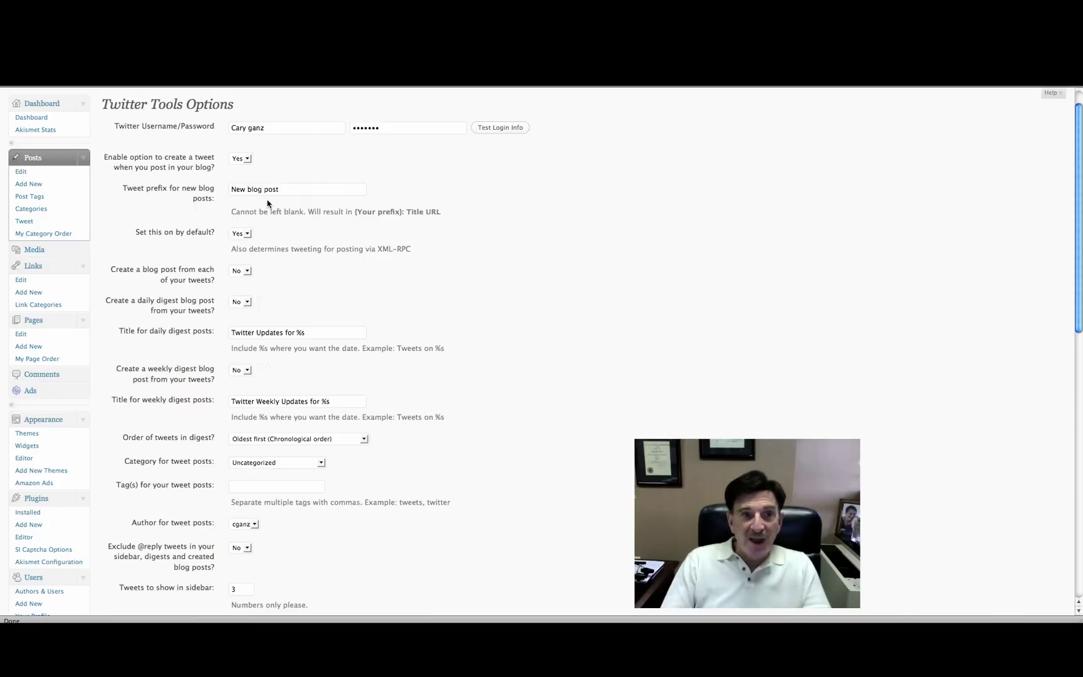
- Enter the Twitter username and password in Twitter Tools and save the options
double_click(238, 128)
text(cary)
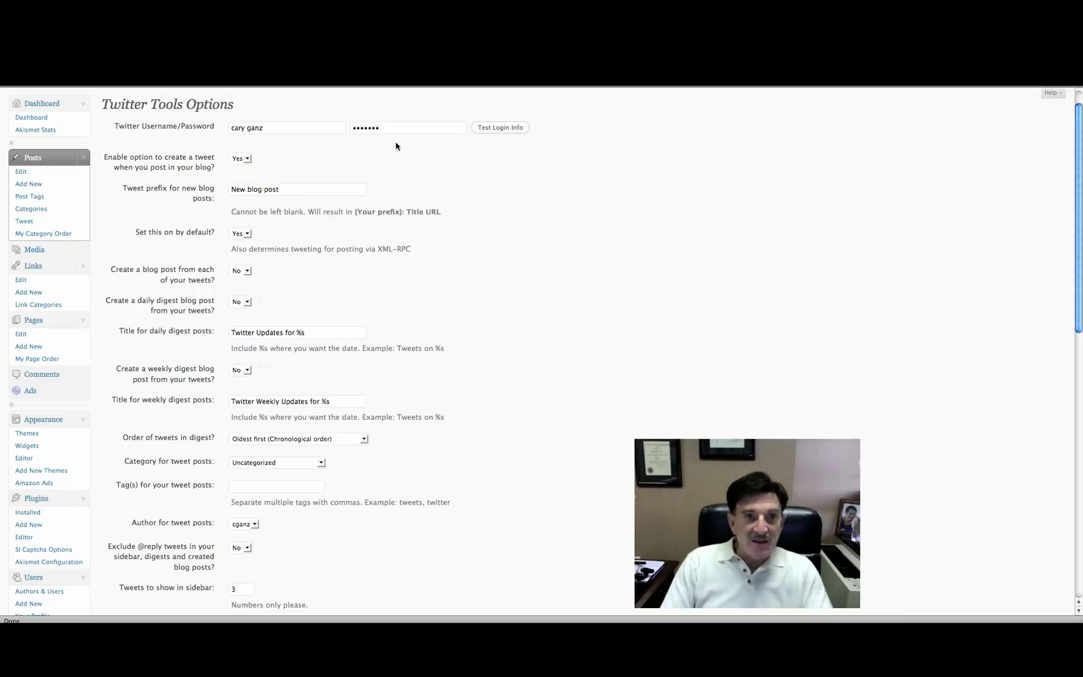
key(Tab)
key(BackSpace)
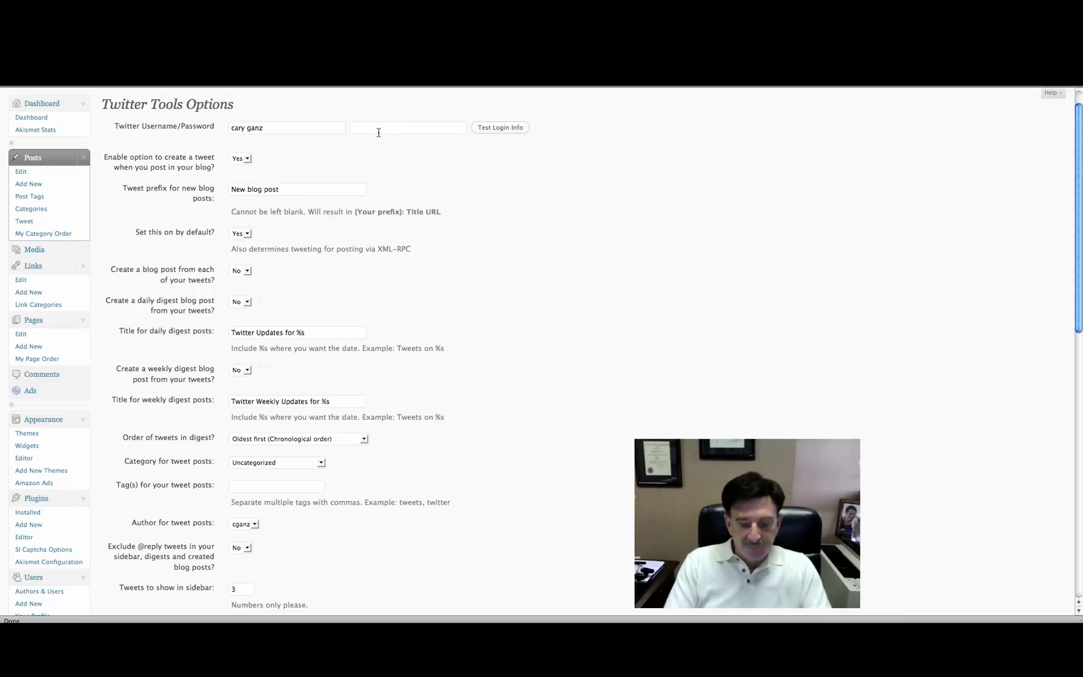
text(•••••••)
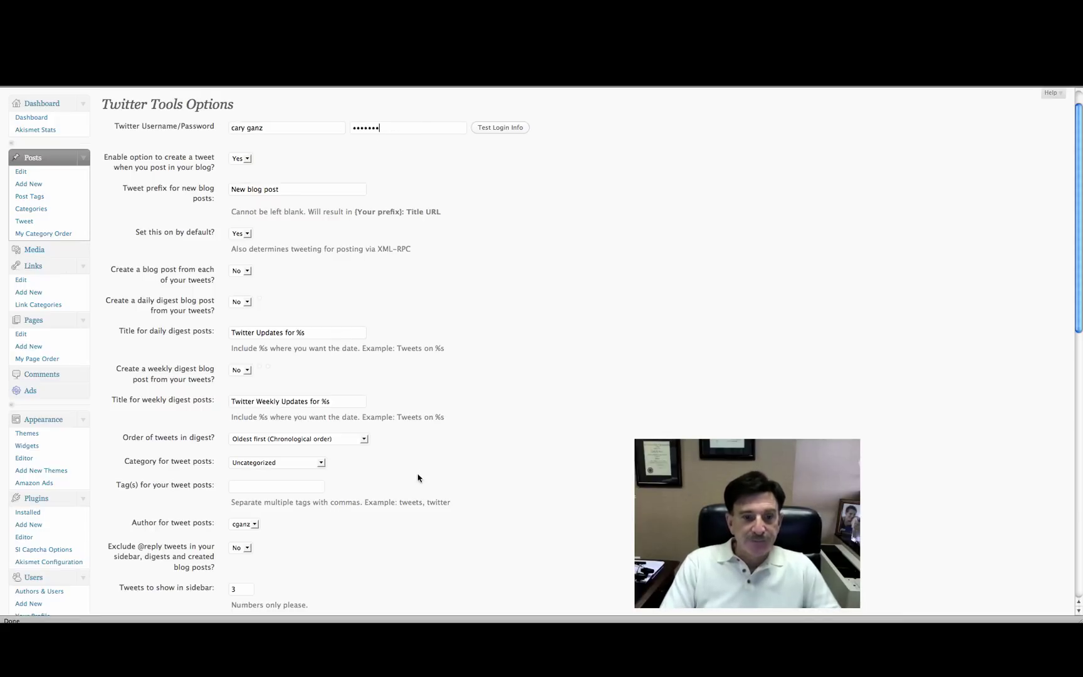
scroll(401, 492, down, 3)
click(188, 604)
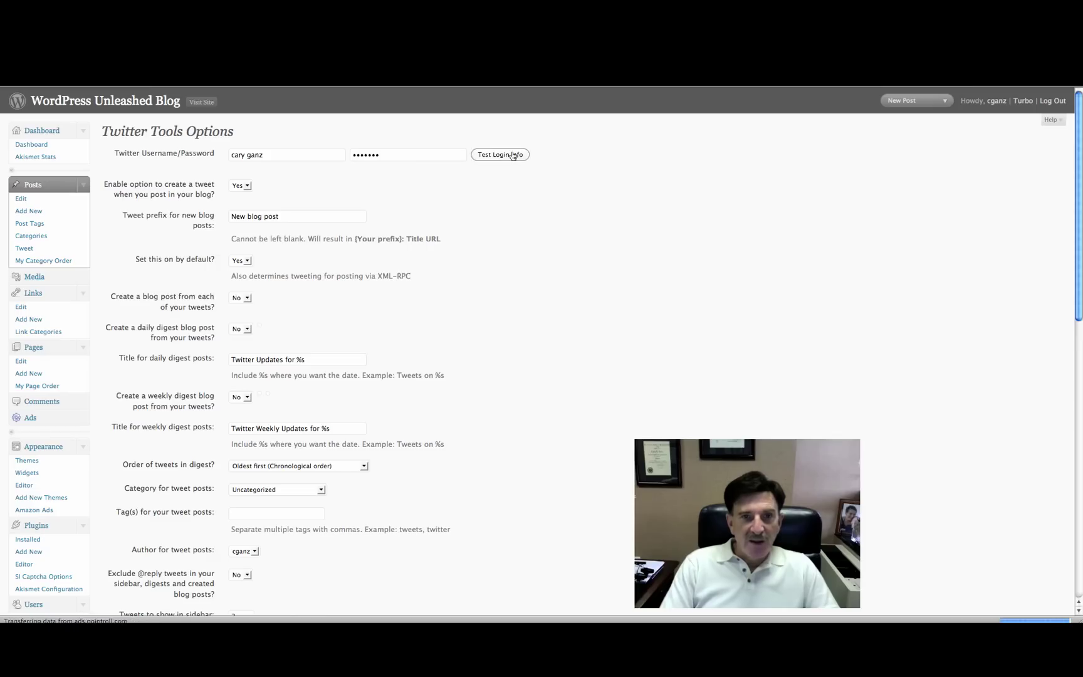
- Test the login, removing the username's space and re-entering the password before retesting
click(503, 156)
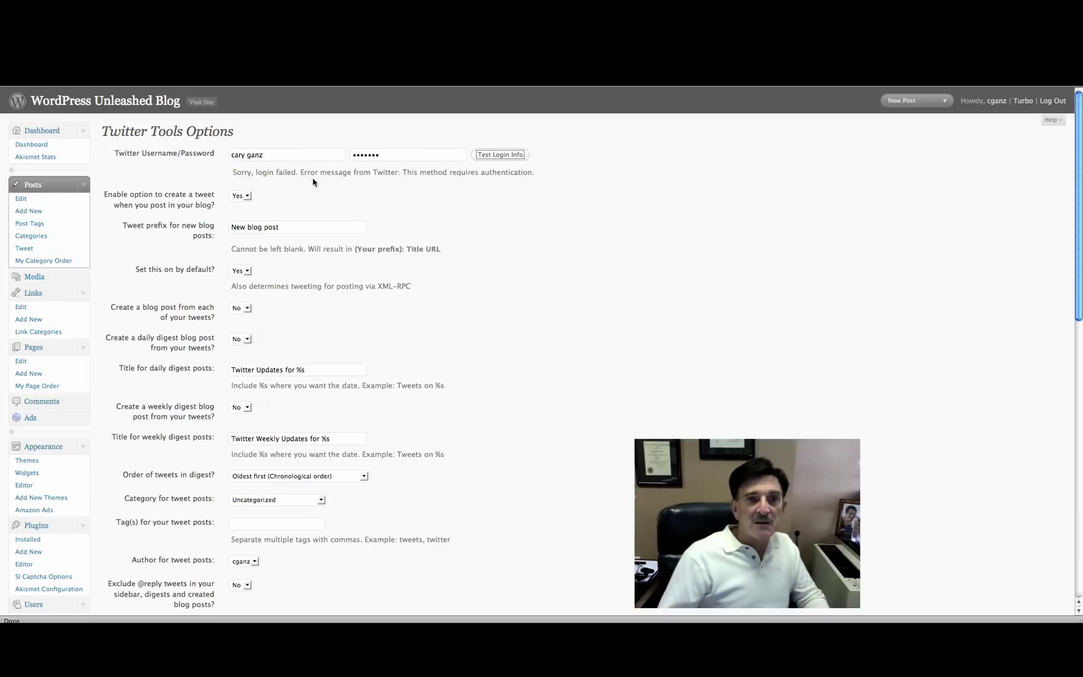
click(248, 155)
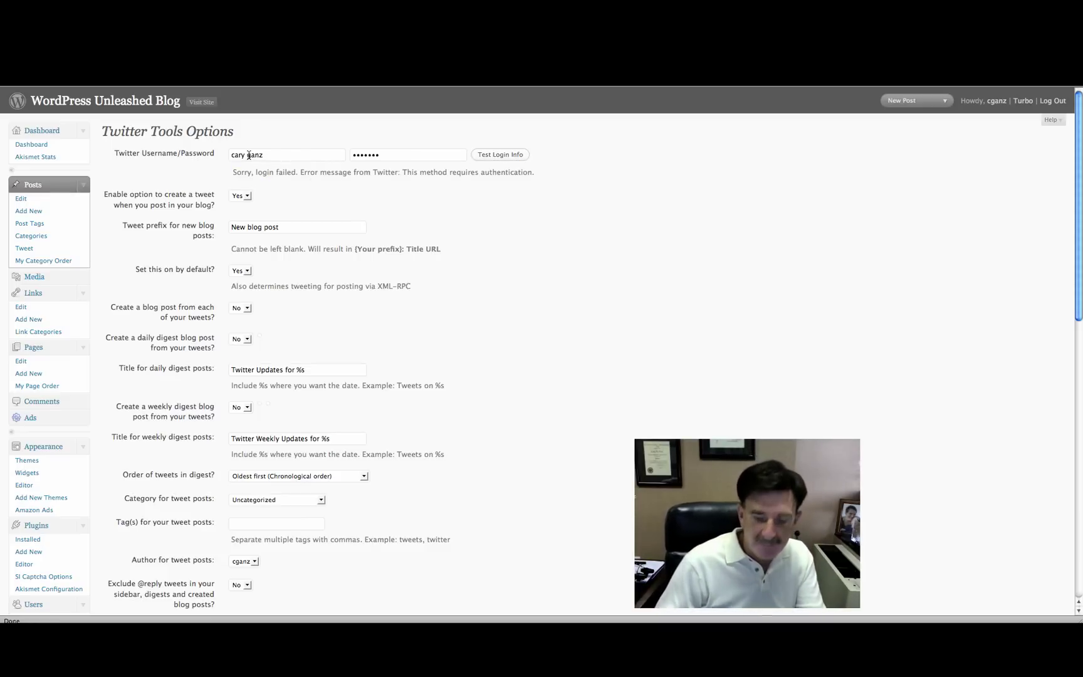
key(BackSpace)
click(491, 155)
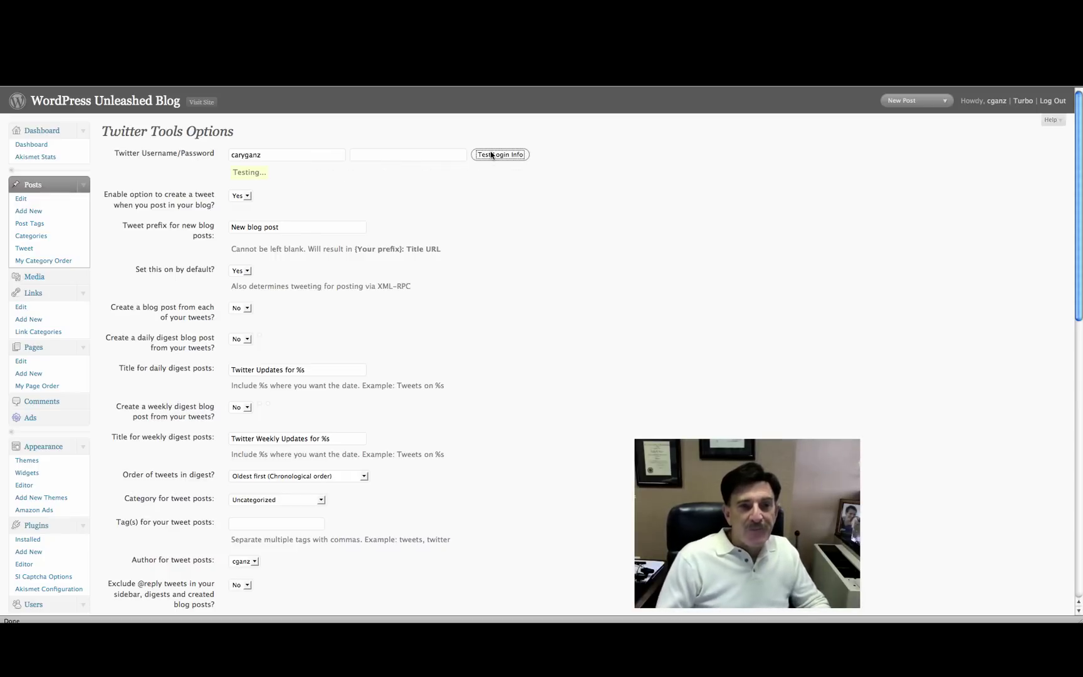
click(417, 160)
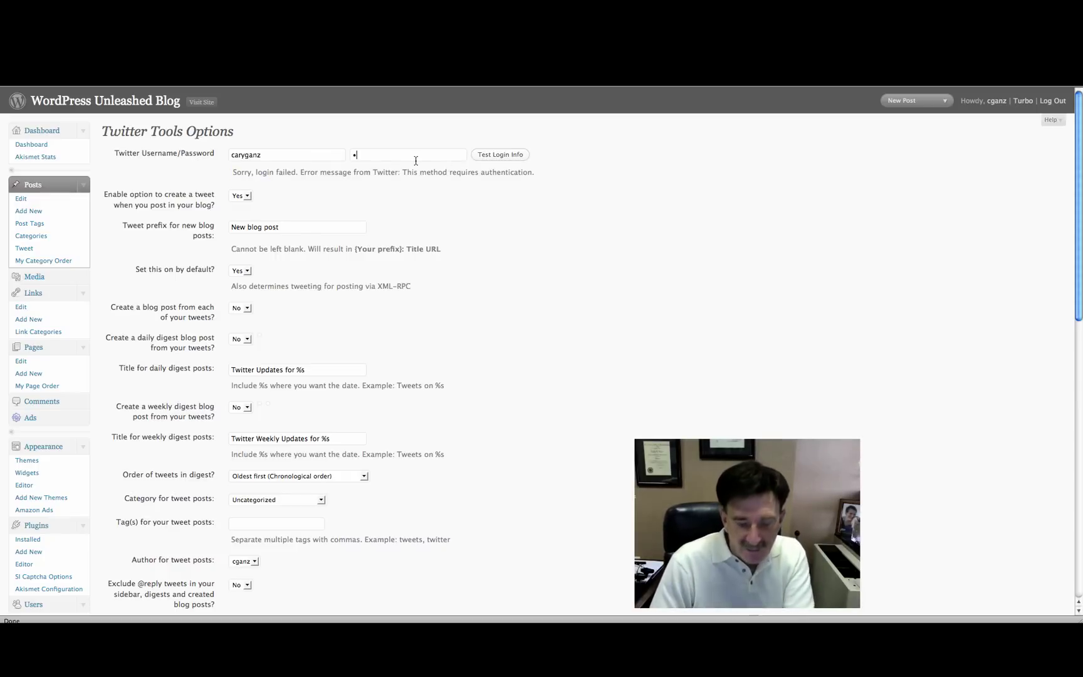
text(***)
click(509, 156)
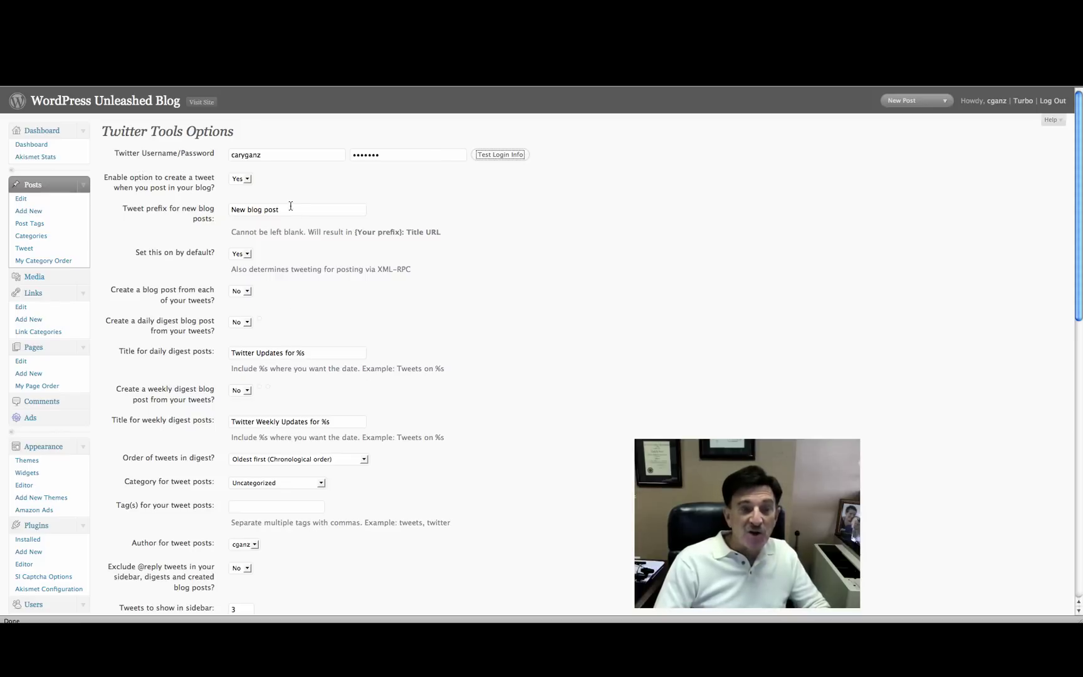
- On the Widgets page, save Sidebar 1's Twitter Tools widget titled 'What I'm Doing...'
scroll(96, 406, down, 2)
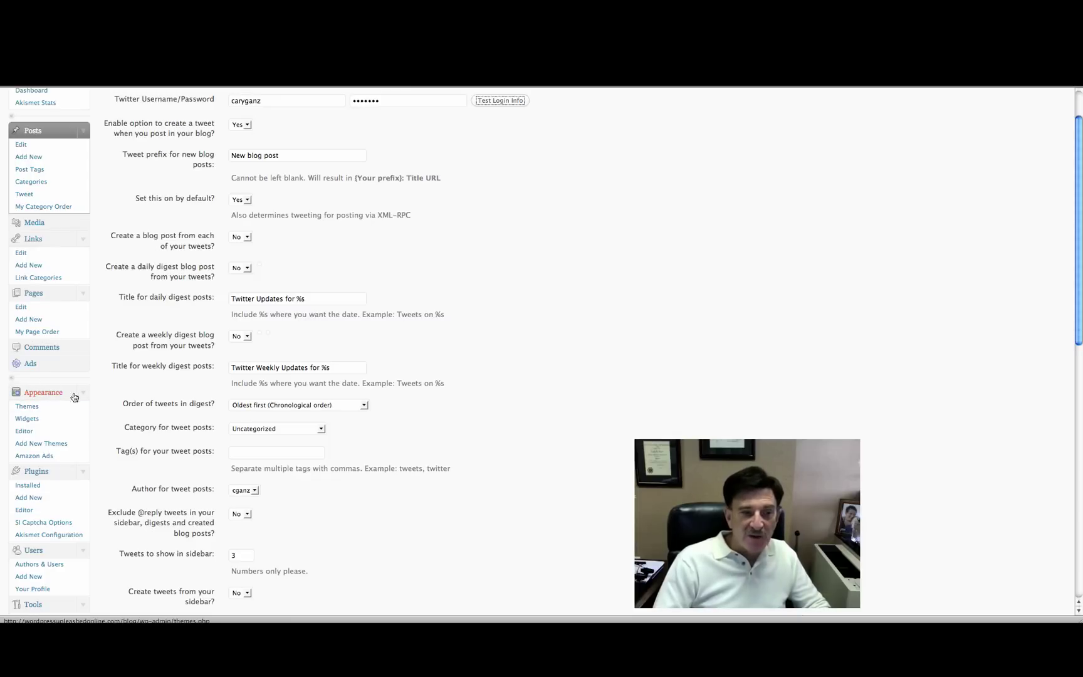
click(21, 421)
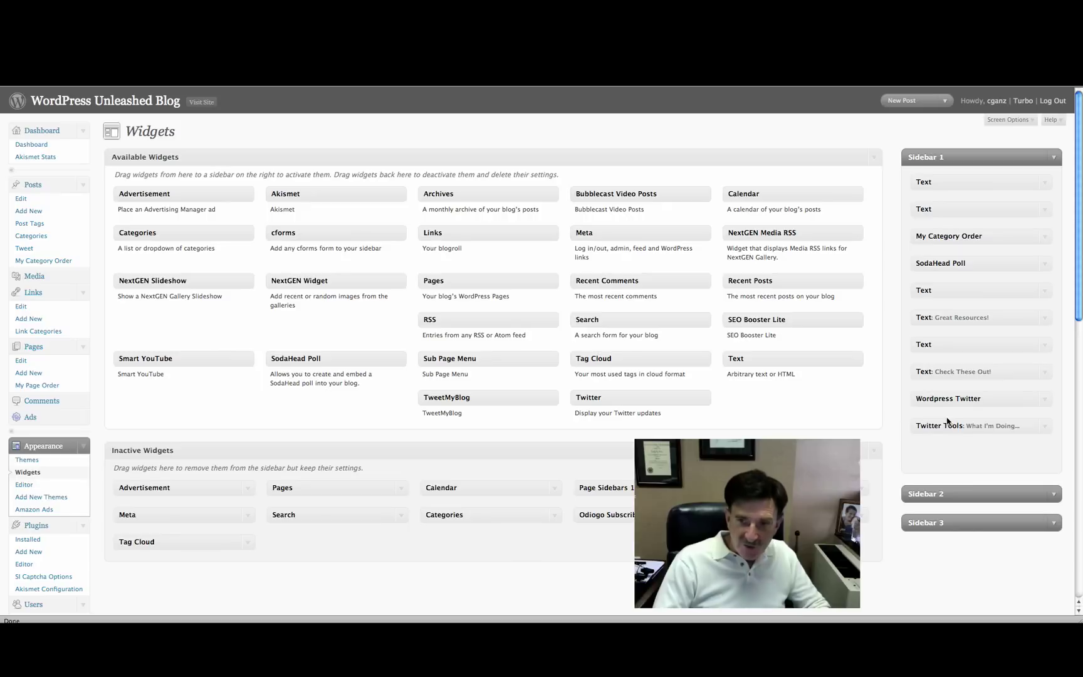
click(1043, 433)
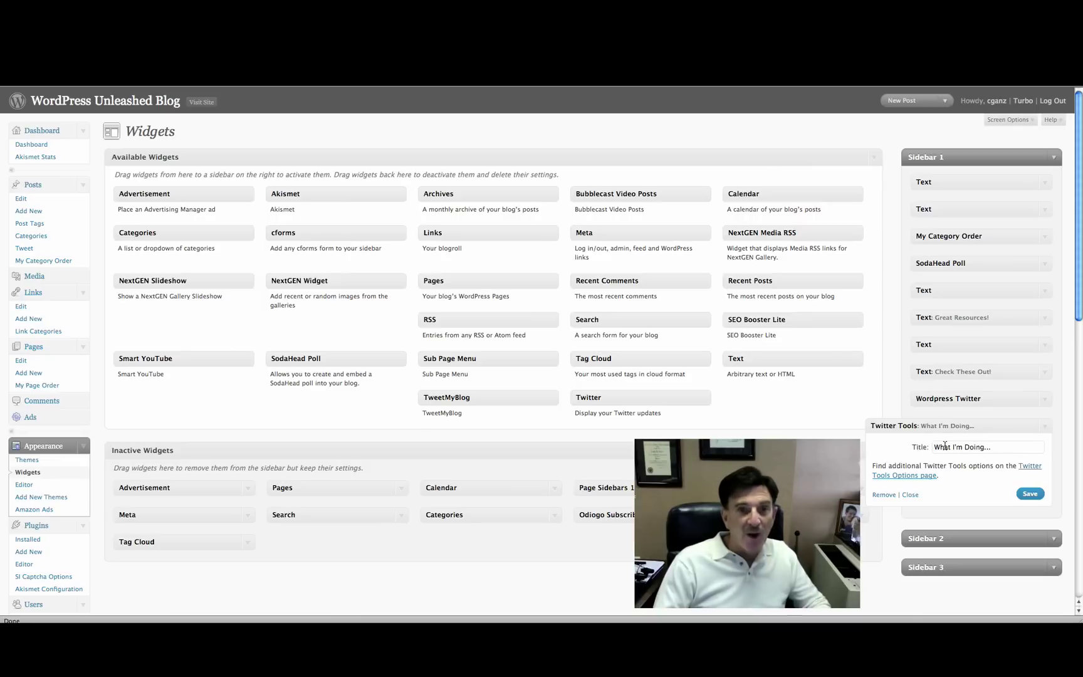
click(1031, 495)
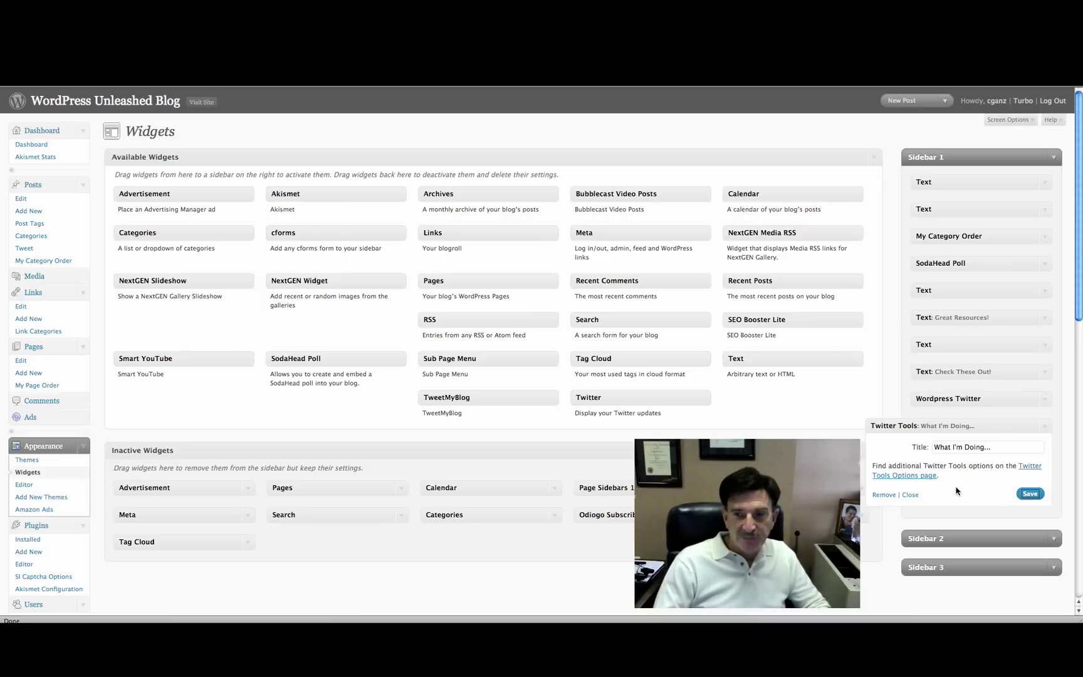
click(910, 496)
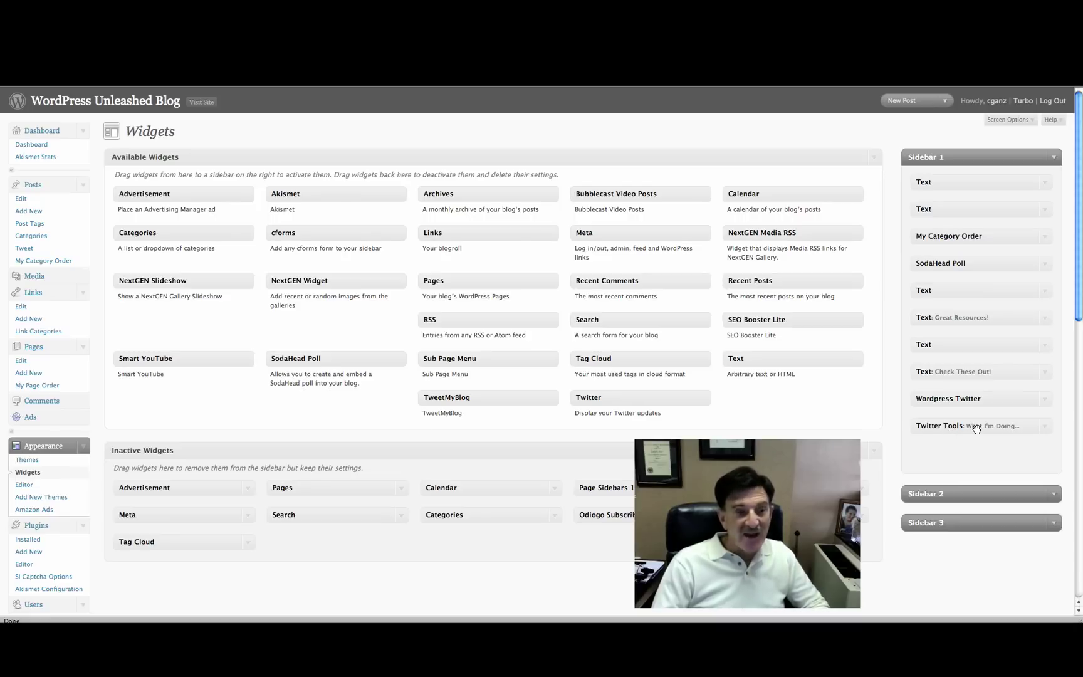
click(210, 104)
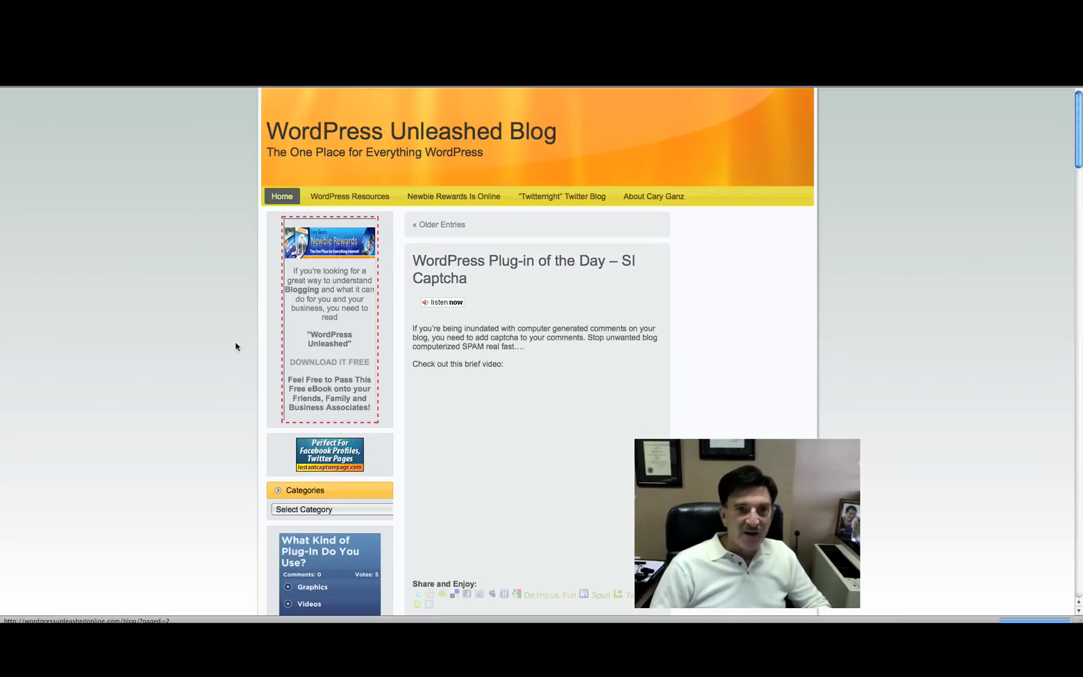
- Scroll to the empty What I'm Doing... widget and follow its More updates... link
scroll(224, 363, down, 2)
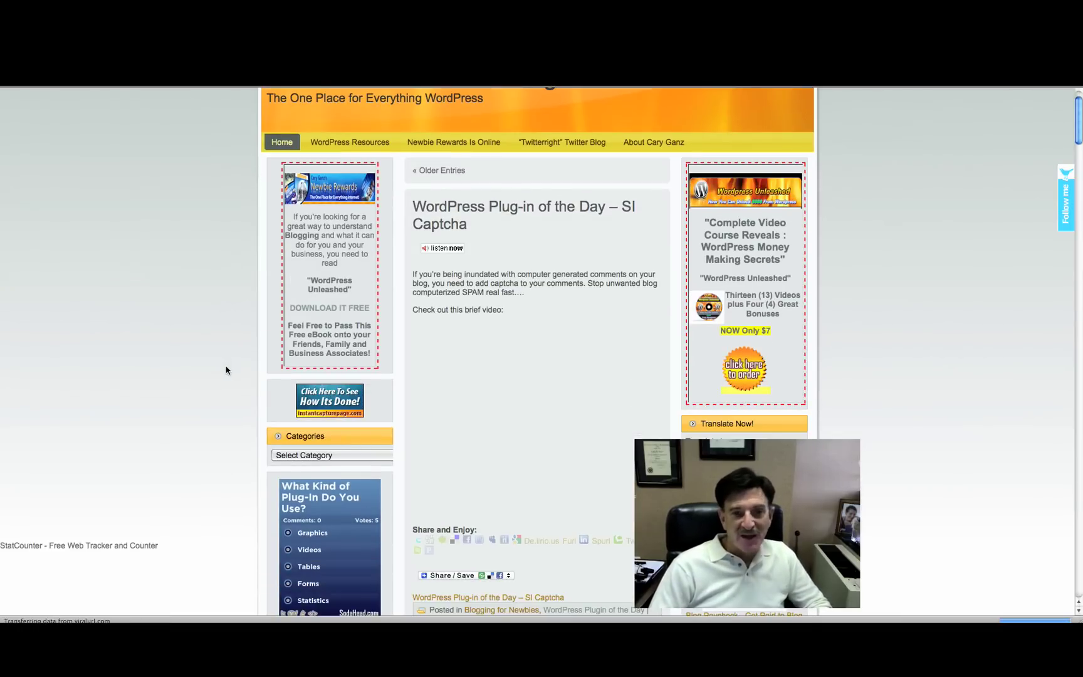
scroll(227, 371, down, 16)
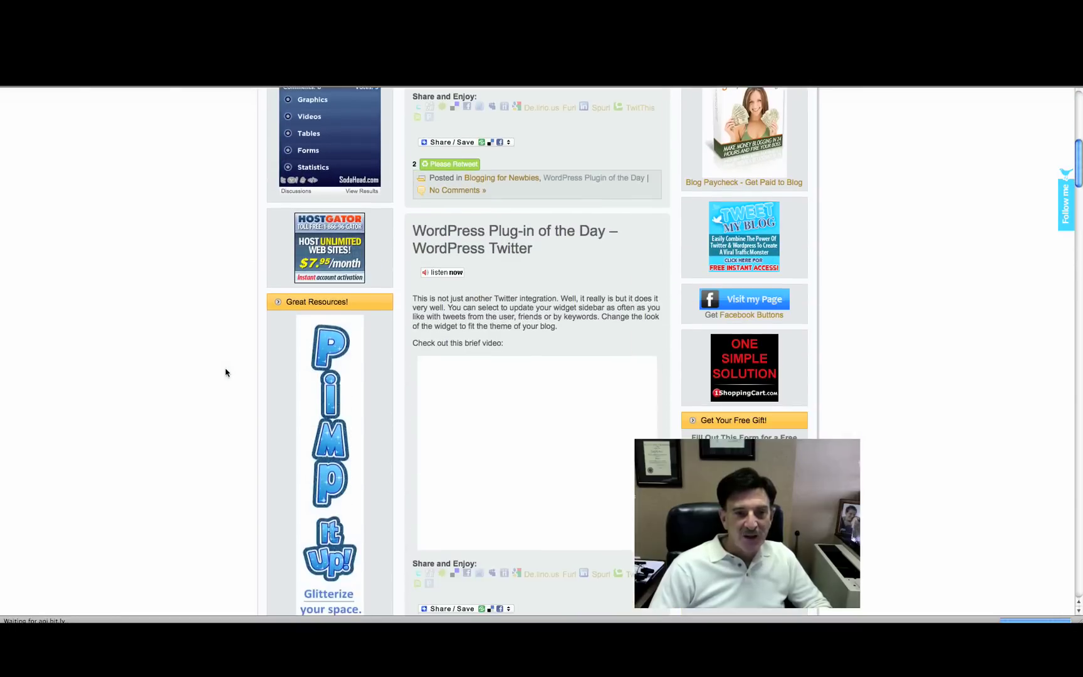
scroll(226, 372, down, 9)
scroll(227, 374, down, 4)
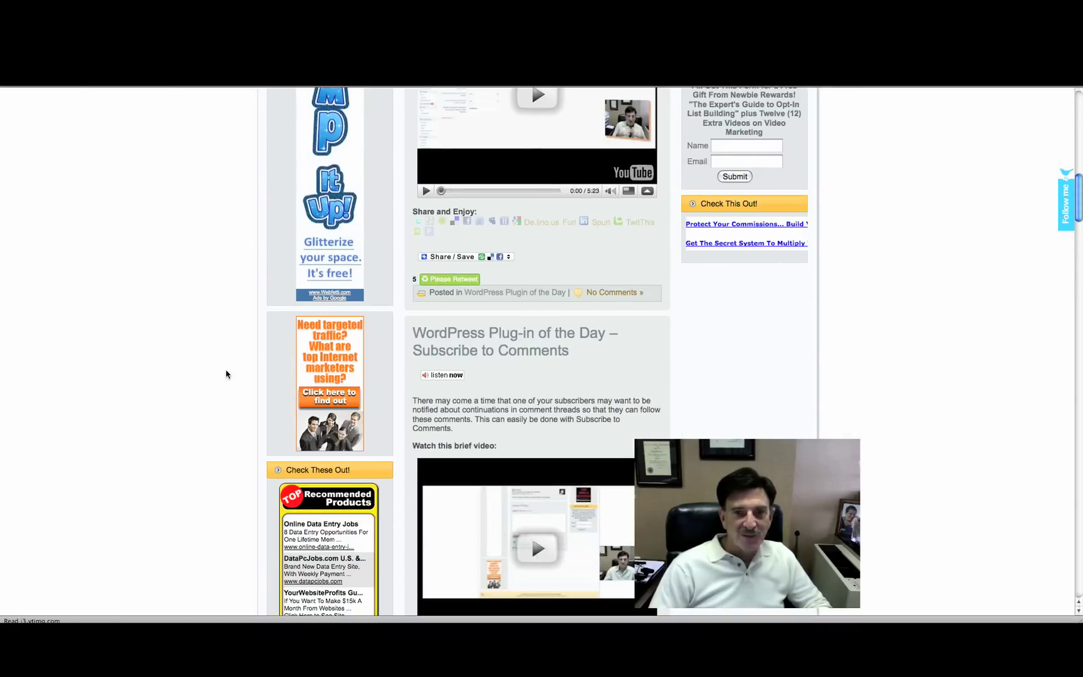
scroll(227, 374, down, 19)
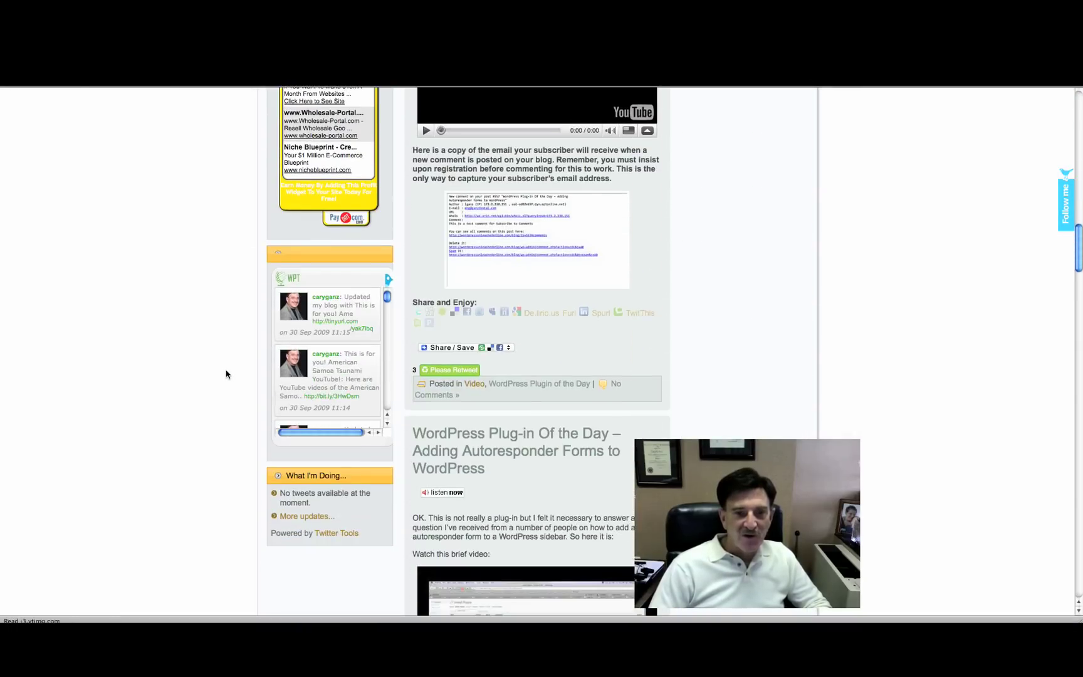
scroll(226, 375, down, 3)
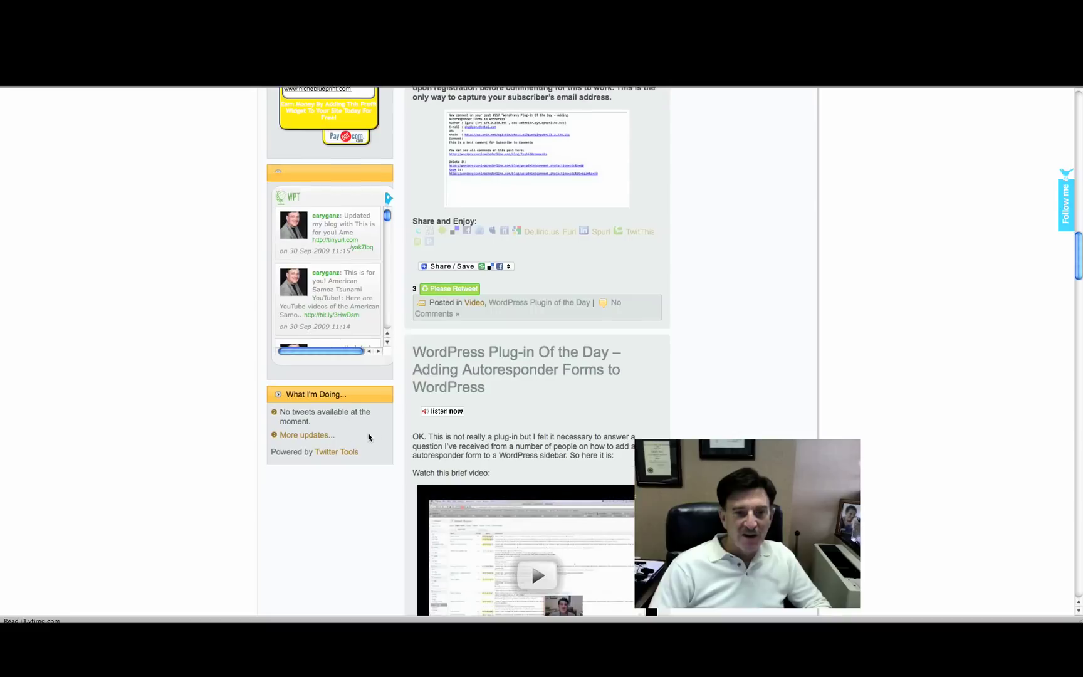
click(334, 433)
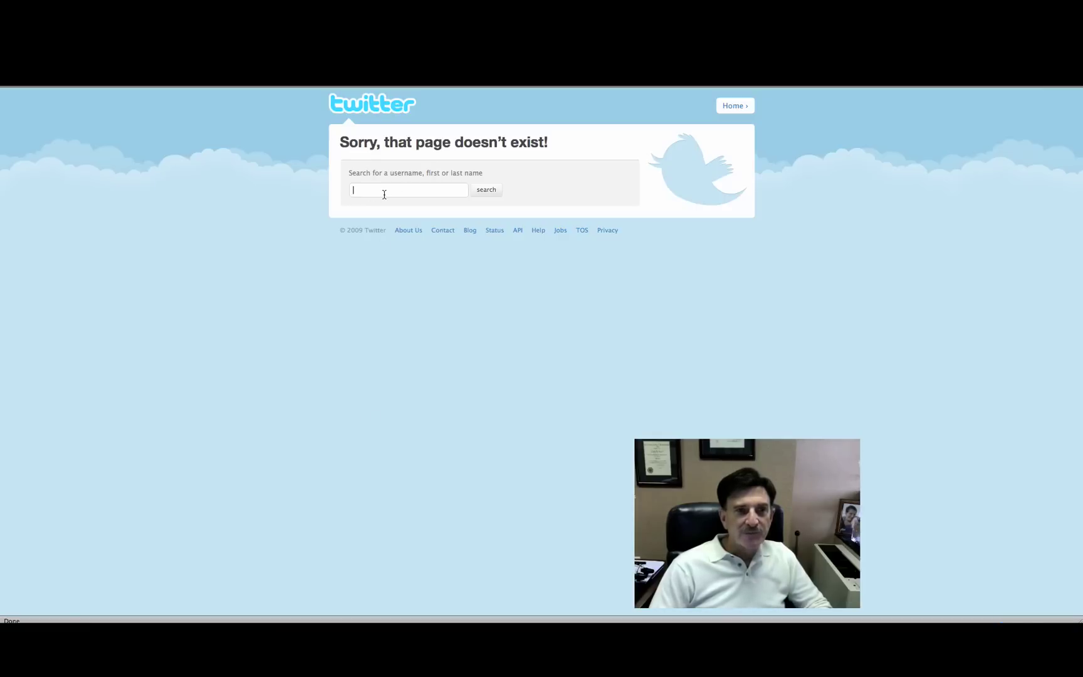
- Search Twitter for the account's username
click(384, 194)
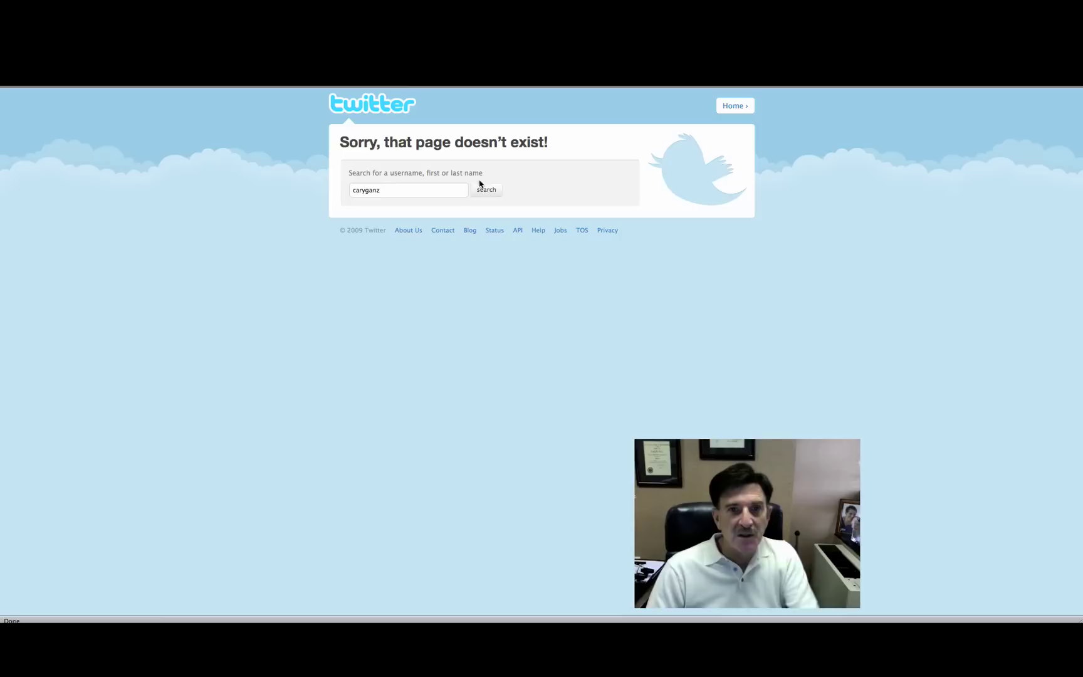
click(484, 188)
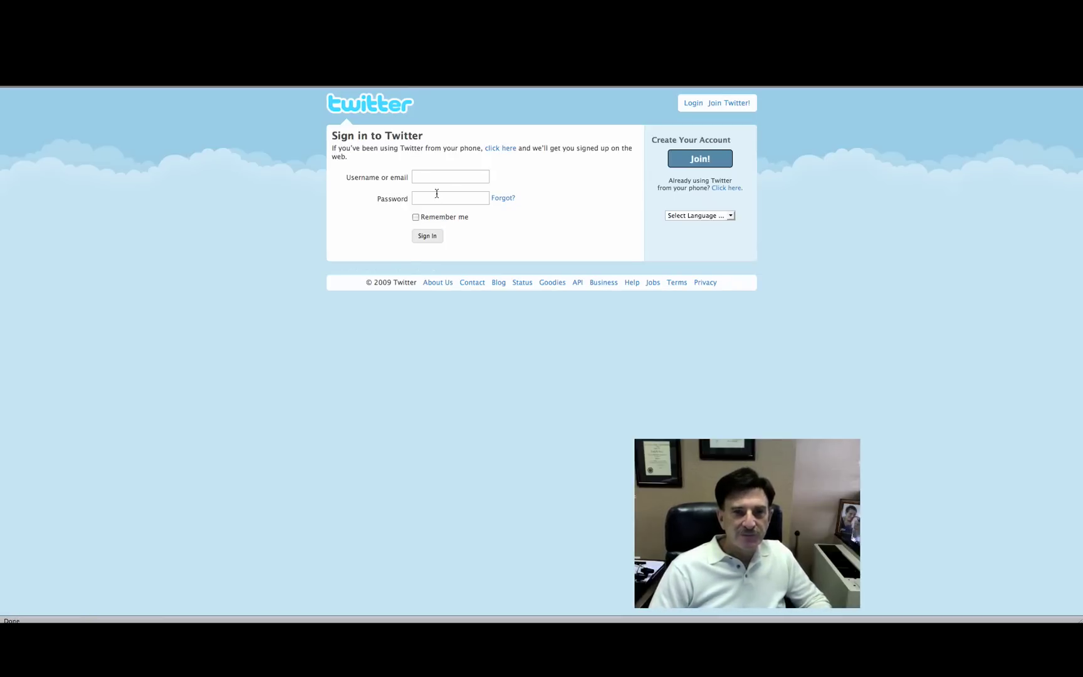
- Sign in to Twitter with the account's username and password
click(430, 178)
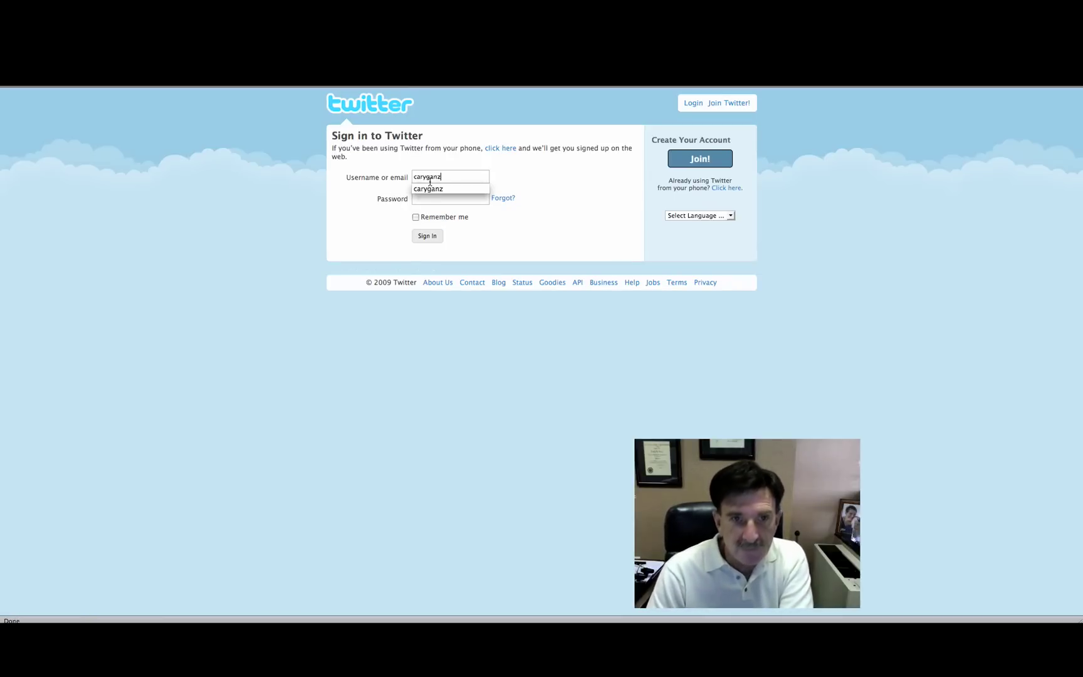
key(Tab)
text(••••••)
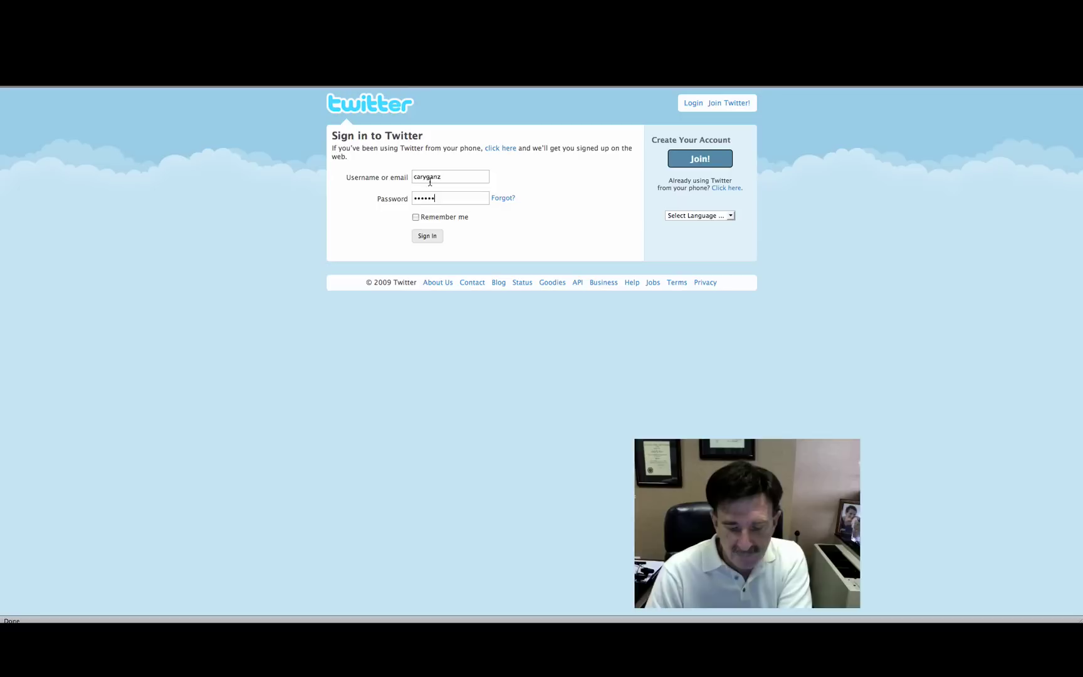
text(•)
click(430, 236)
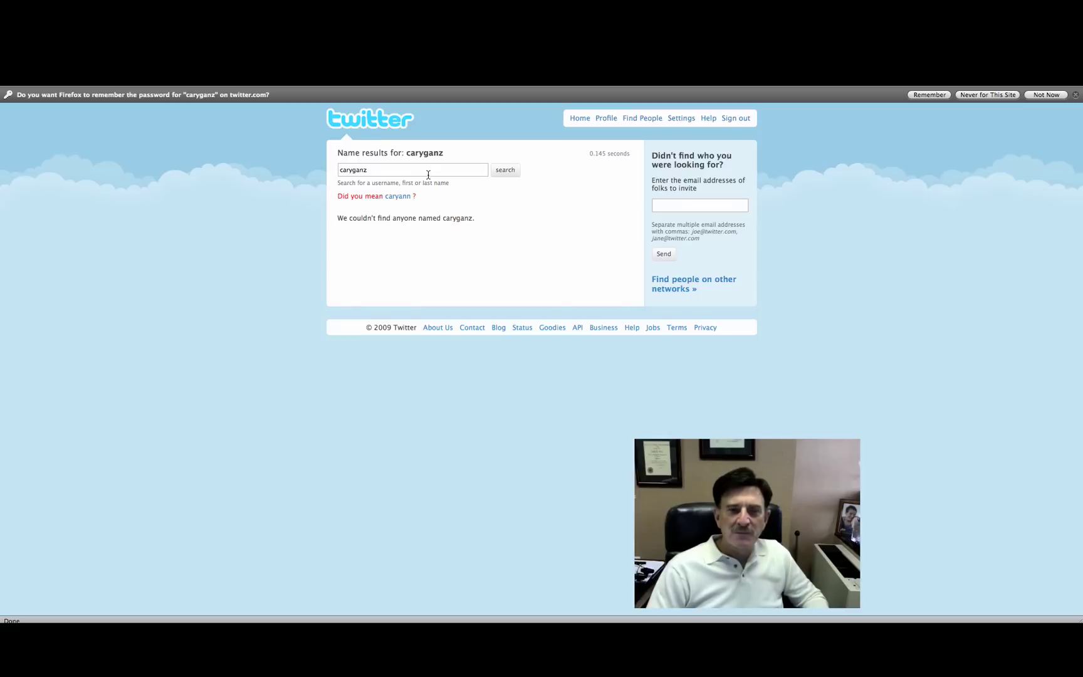
- Repeat the people search for the account name and reload the Twitter page
click(504, 169)
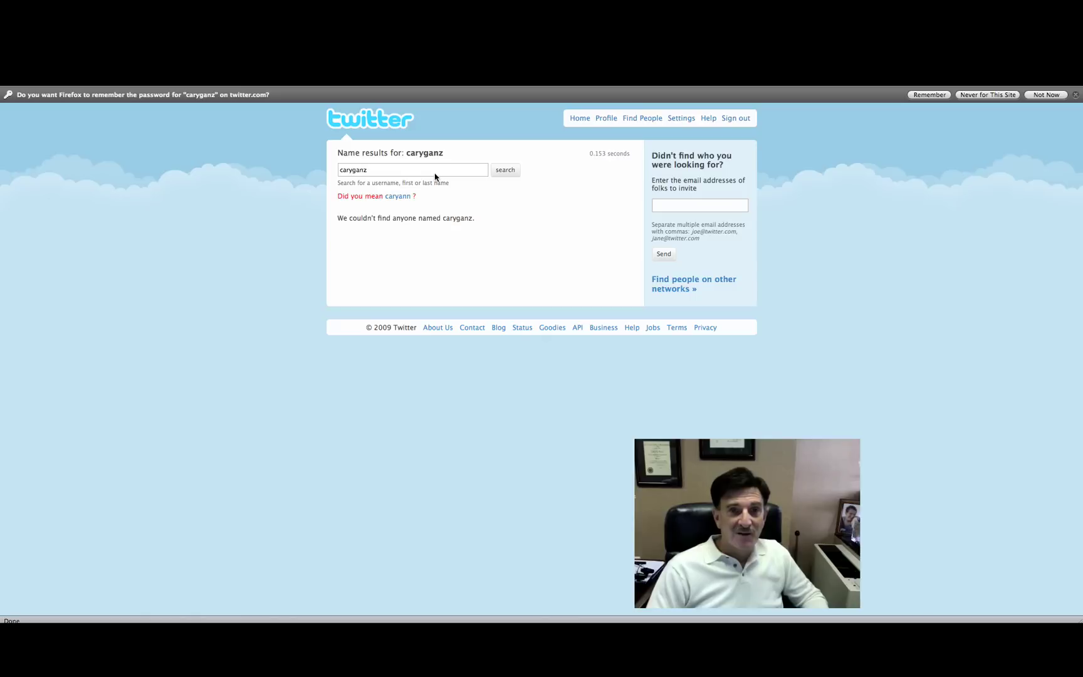
click(387, 170)
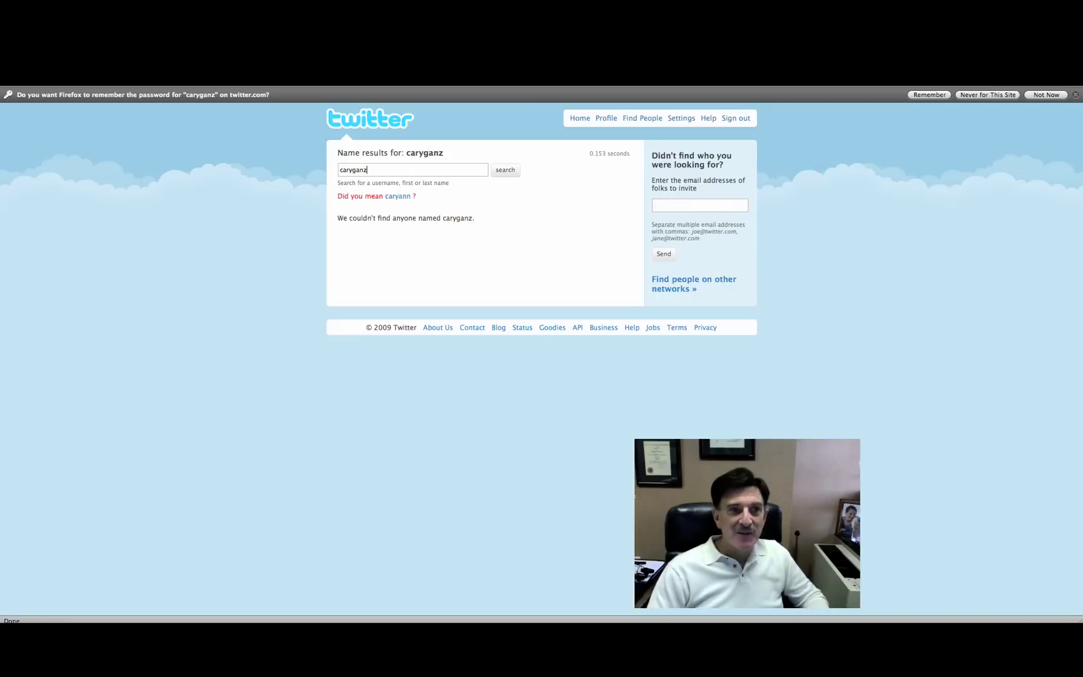
key(Return)
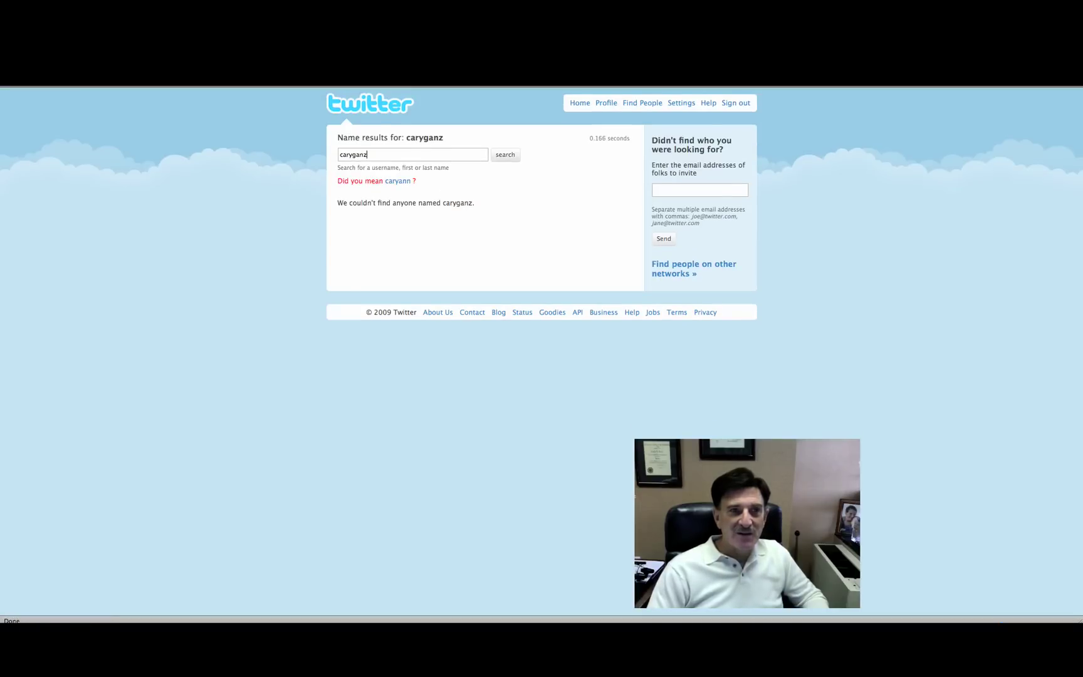
key(Return)
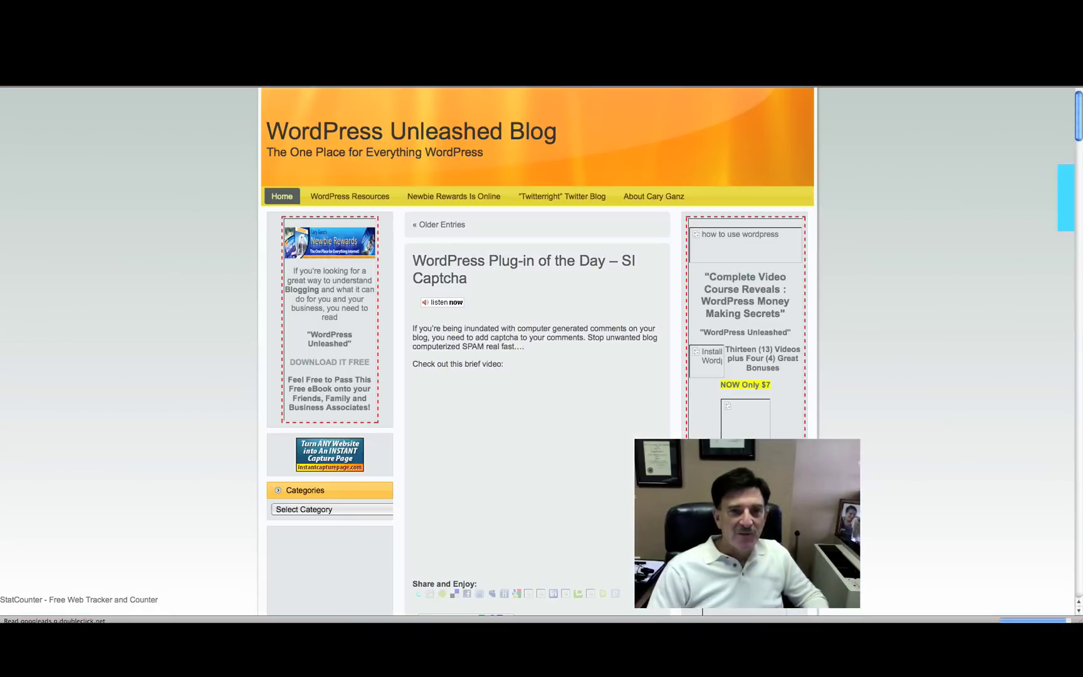
- Expand Sidebar 1's Twitter Tools widget and save it again as 'What I'm Doing...'
scroll(537, 351, down, 15)
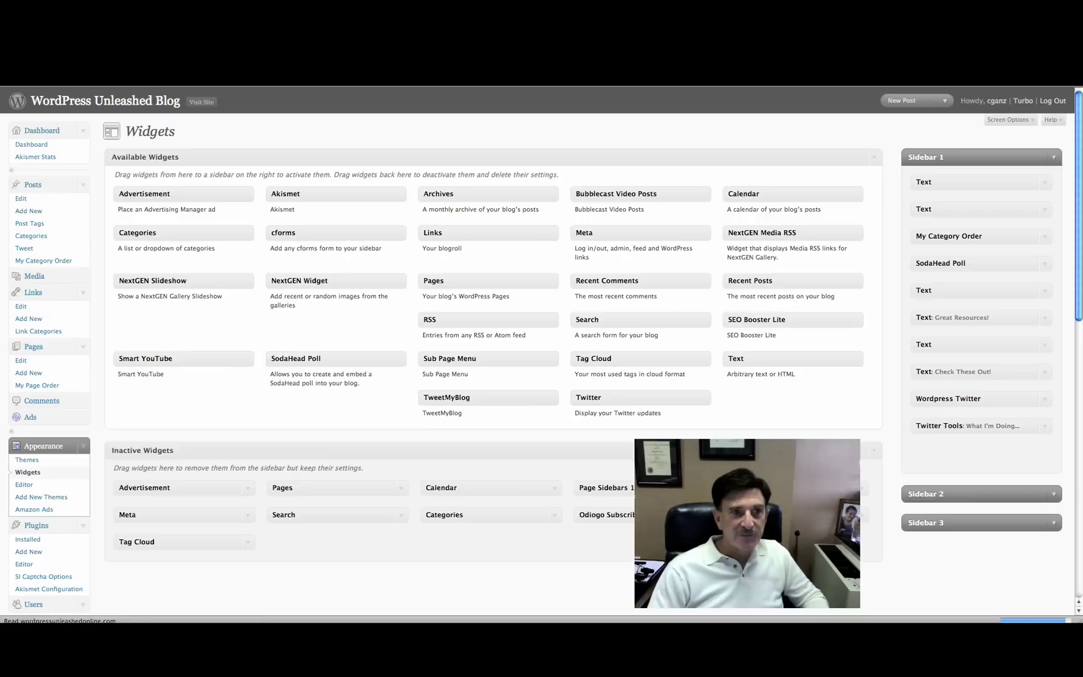
click(1044, 427)
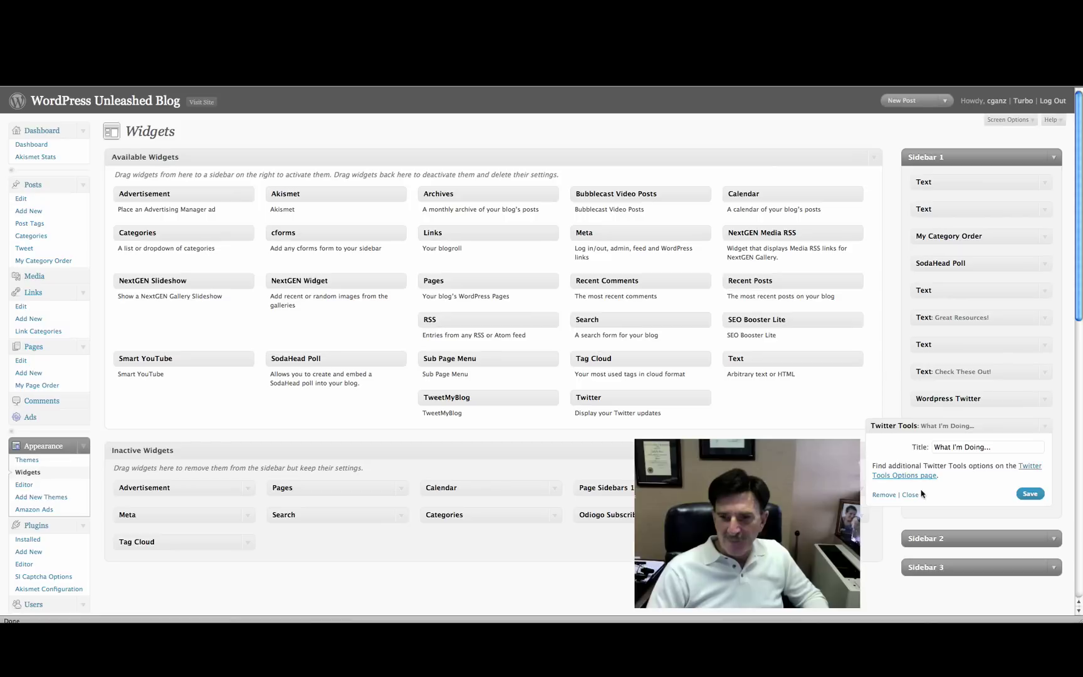
click(1030, 493)
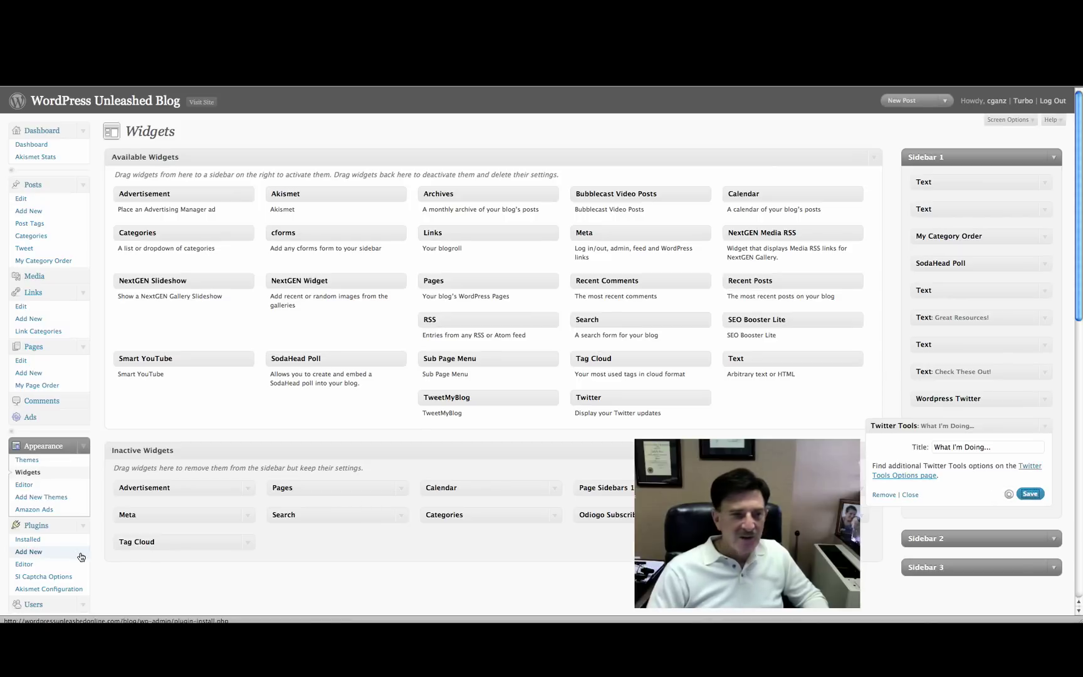
scroll(83, 548, down, 5)
scroll(81, 546, down, 7)
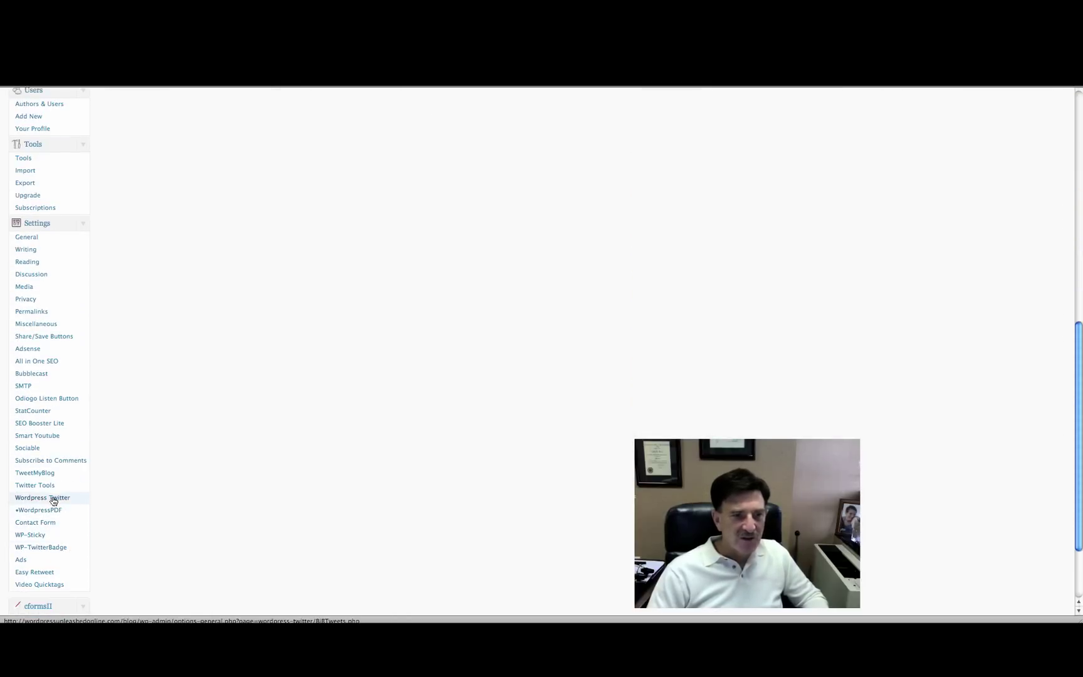
- Remove the space from the stored Twitter username and save the Twitter Tools options
click(46, 486)
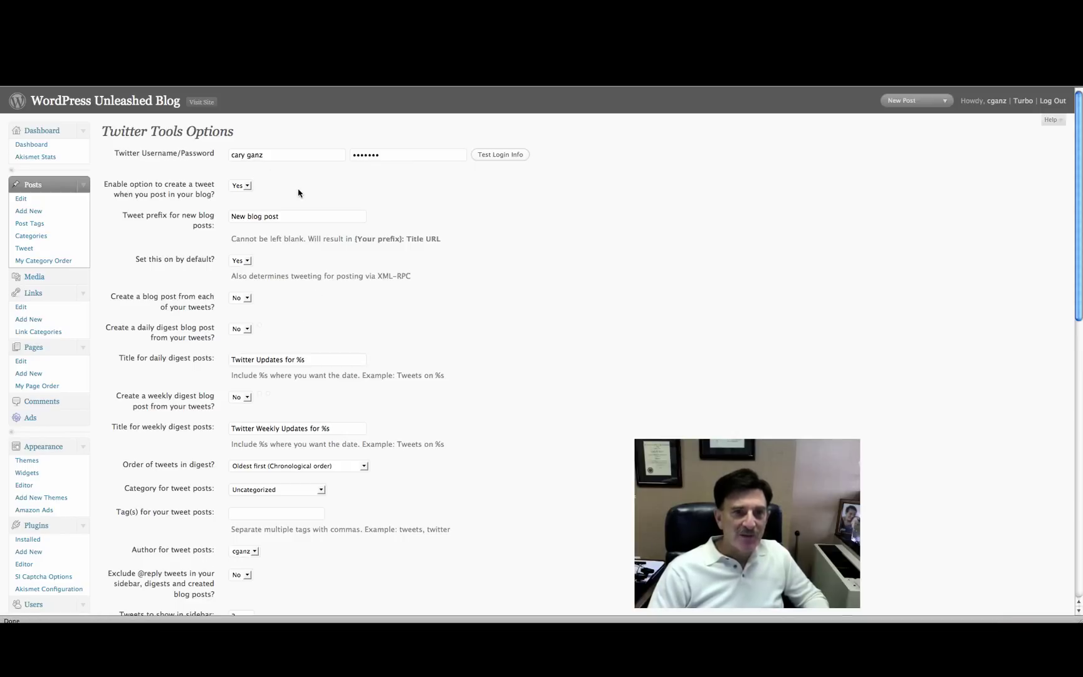
click(297, 156)
key(Left)
key(Left)
key(Left)
key(Left)
key(BackSpace)
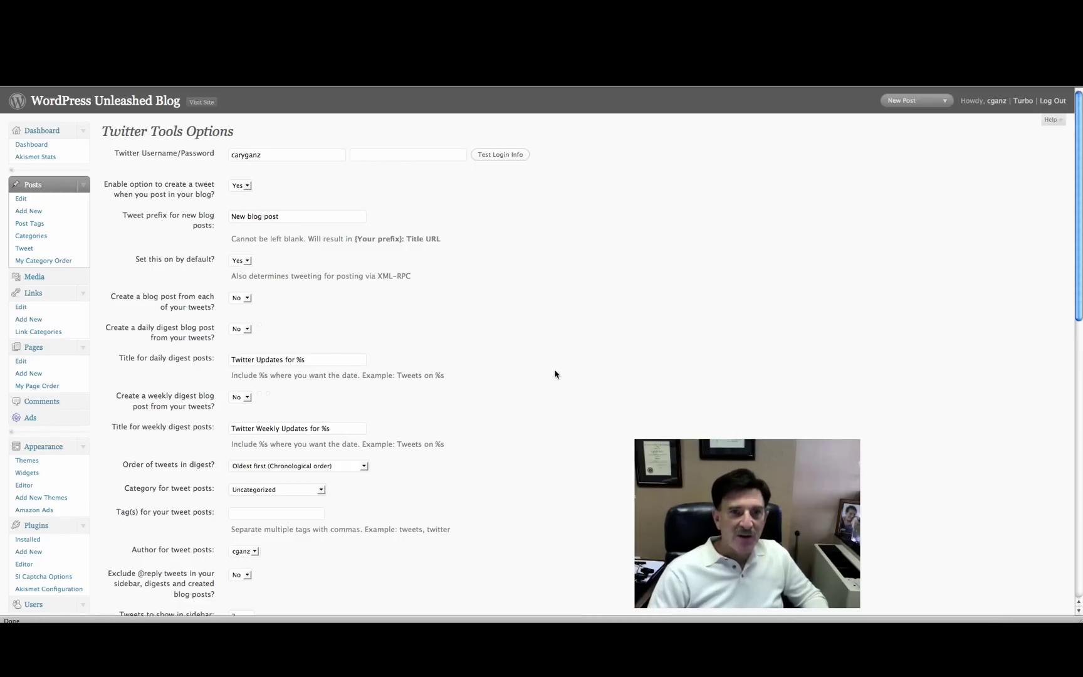
scroll(554, 374, down, 5)
click(154, 550)
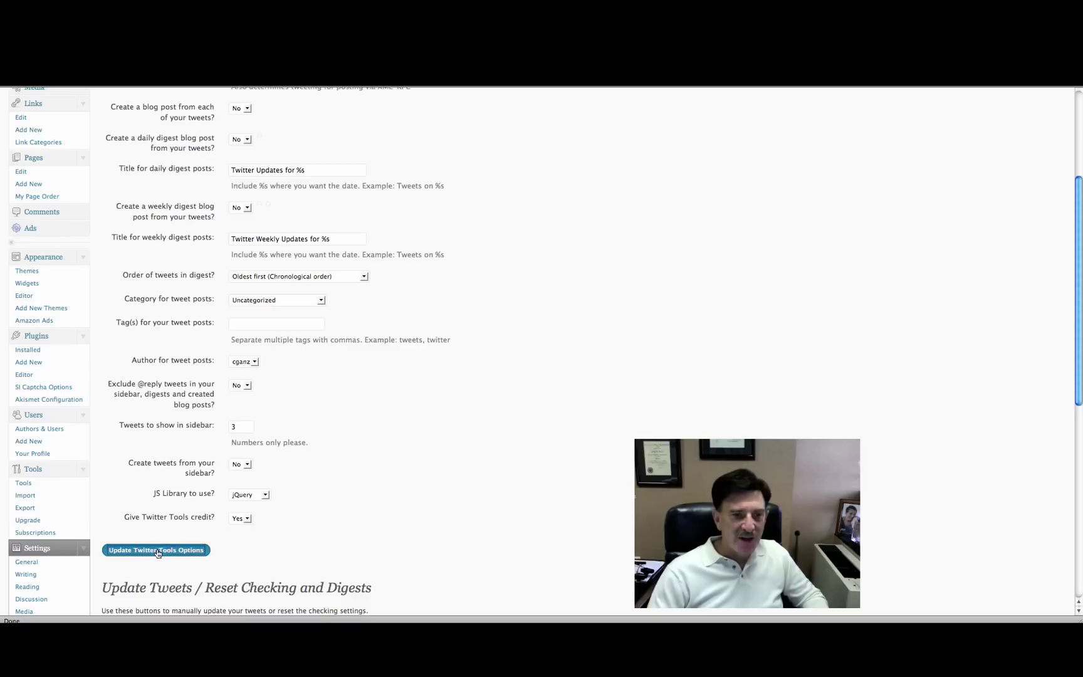
click(605, 262)
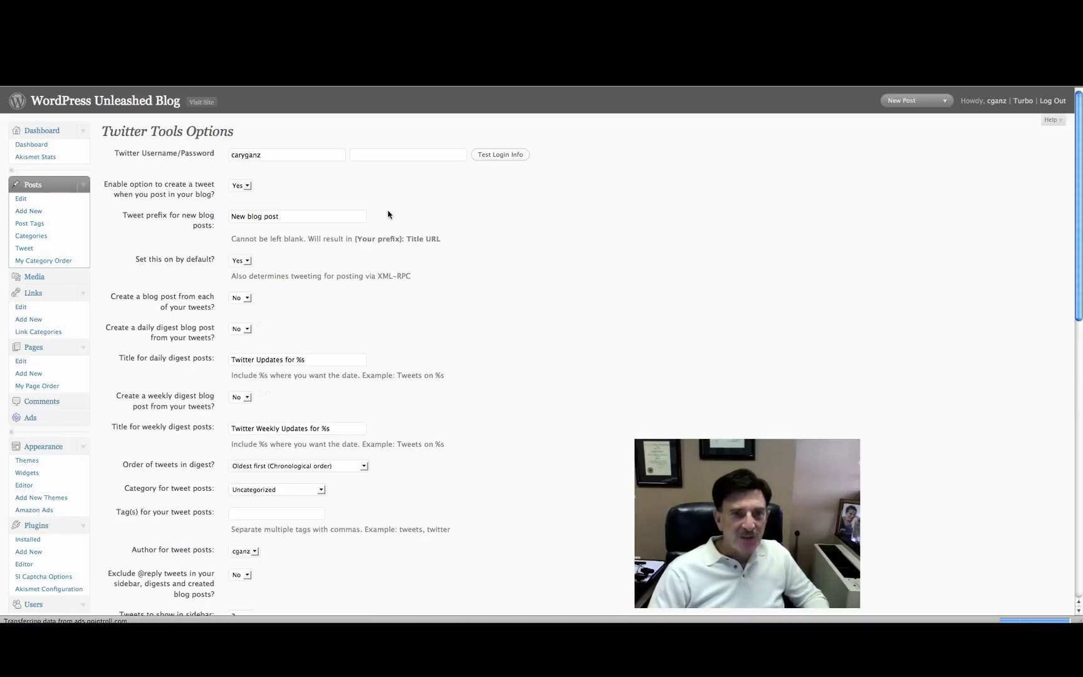
- Re-enter the Twitter password and save the Twitter Tools options again
click(376, 155)
text(•••••••)
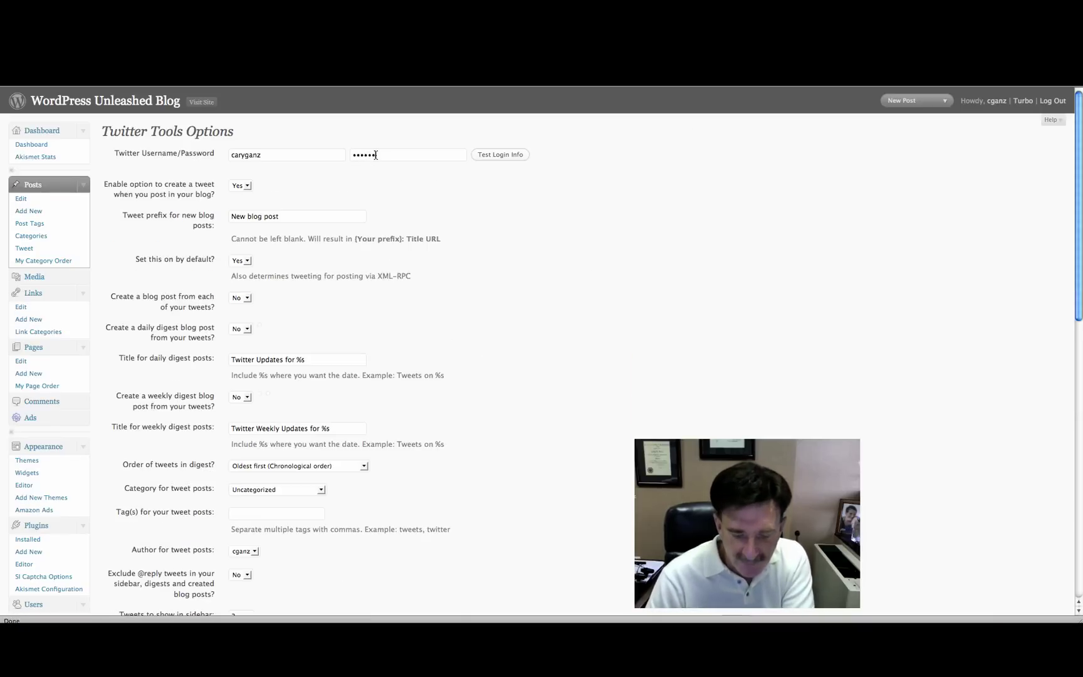
scroll(414, 520, down, 3)
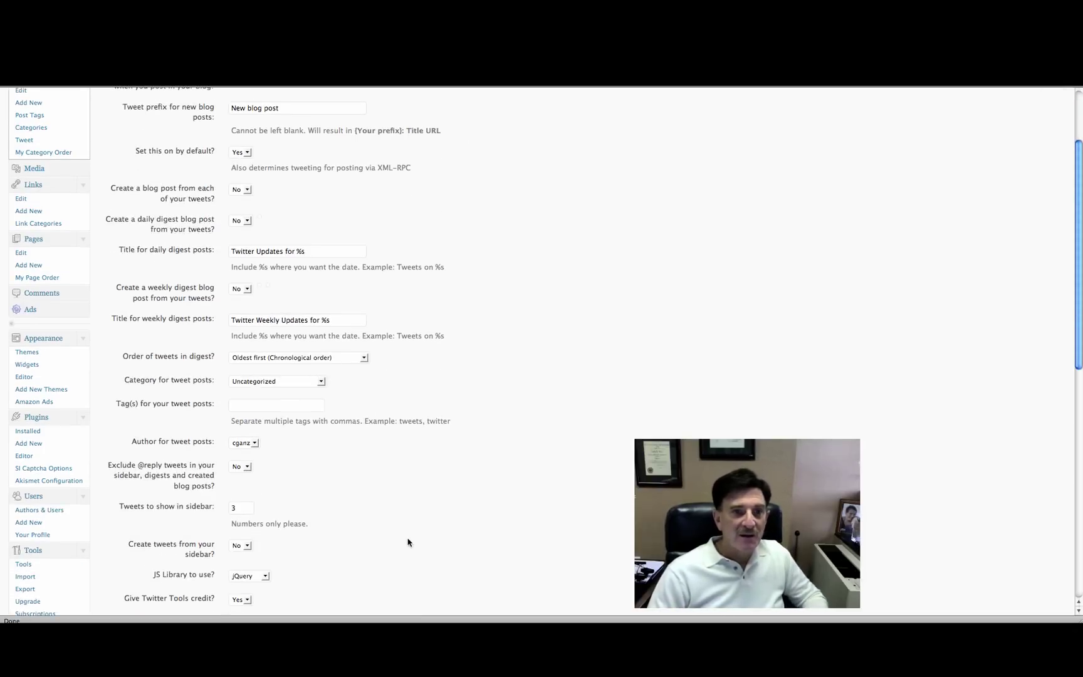
scroll(309, 572, down, 2)
click(174, 554)
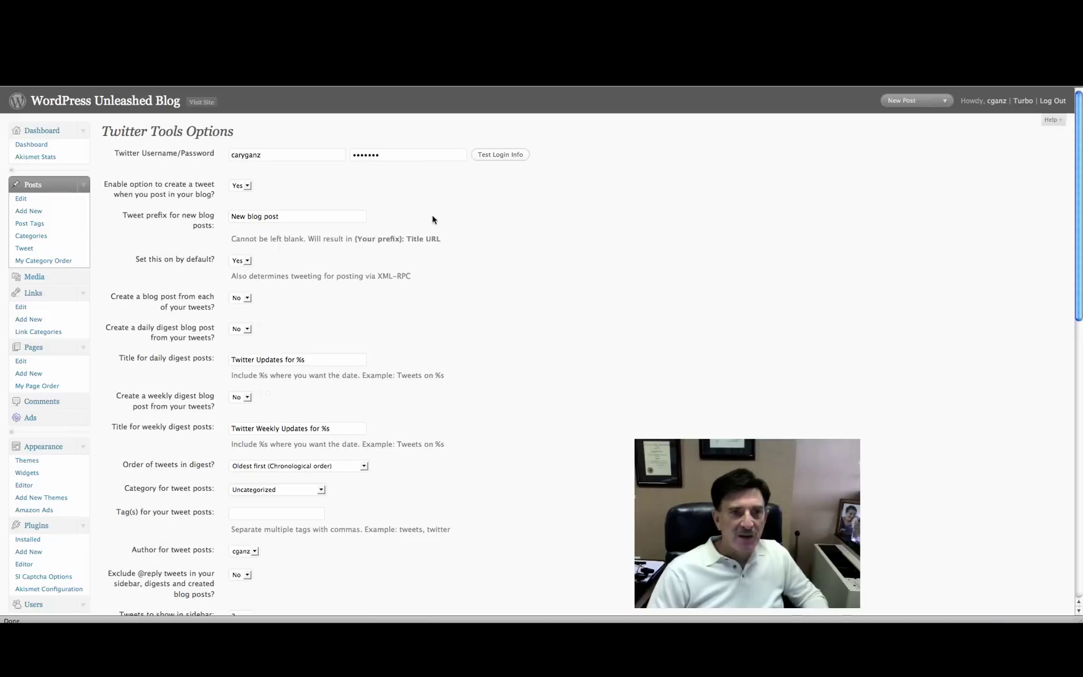
click(199, 103)
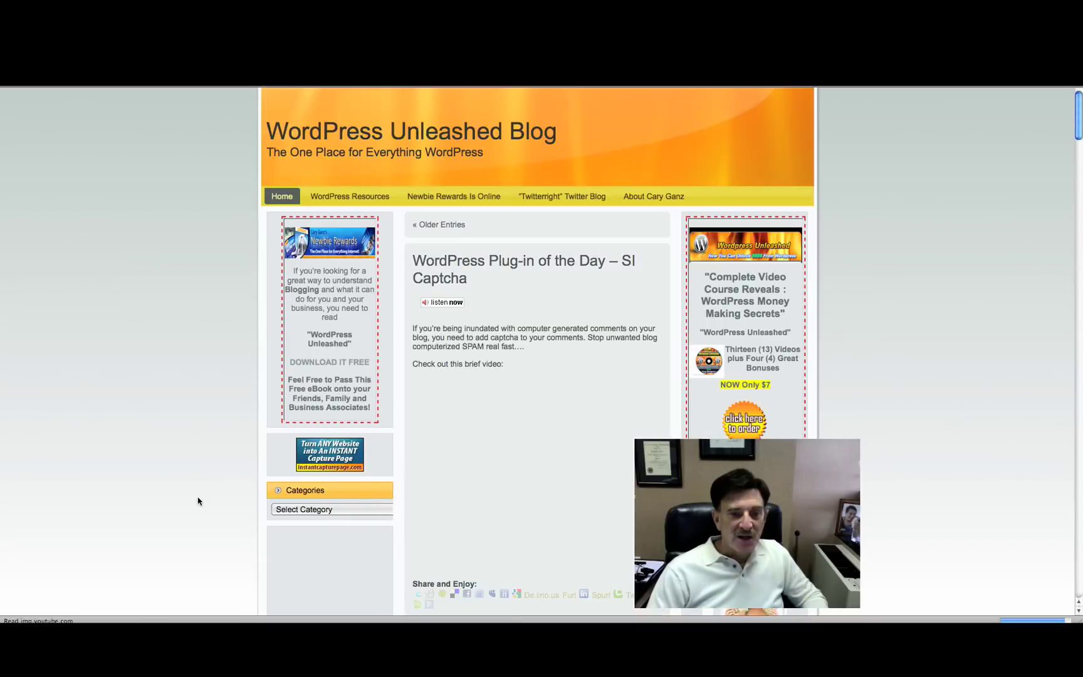
- Scroll the live blog to check the recent tweets under What I'm Doing..., then return to the top
scroll(198, 502, down, 5)
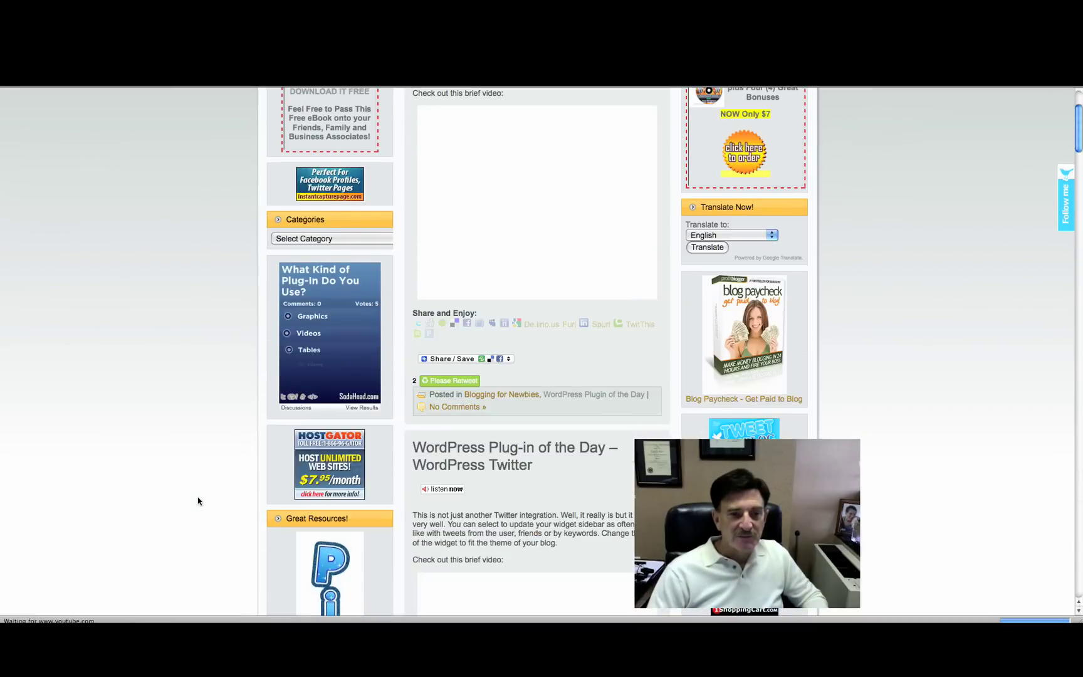
scroll(198, 502, down, 9)
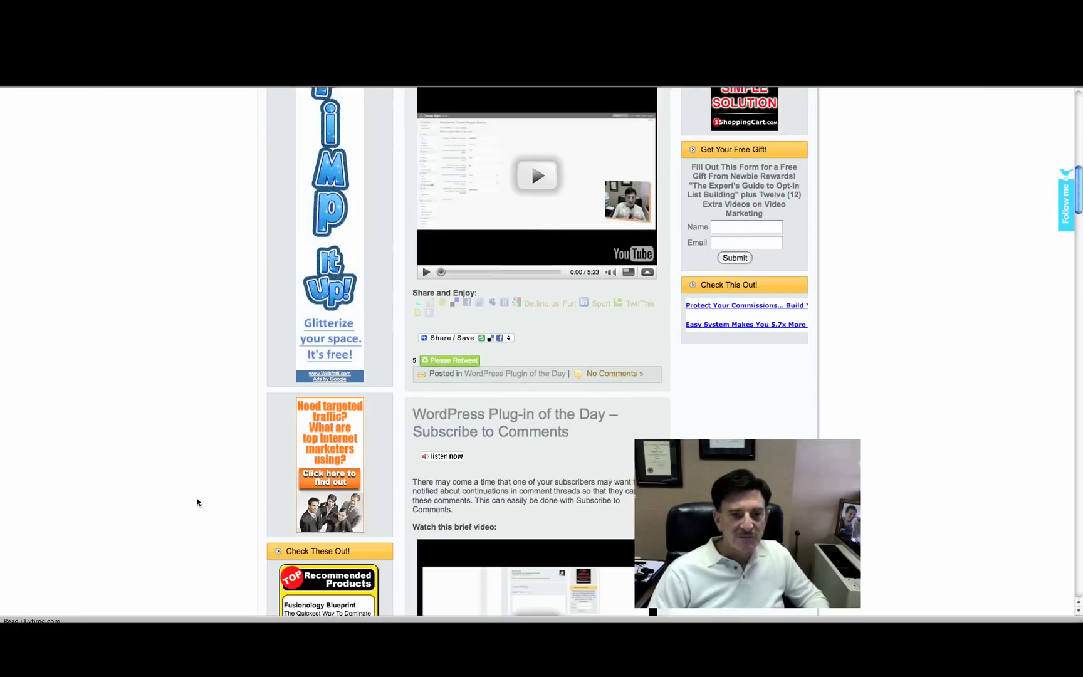
scroll(198, 501, down, 13)
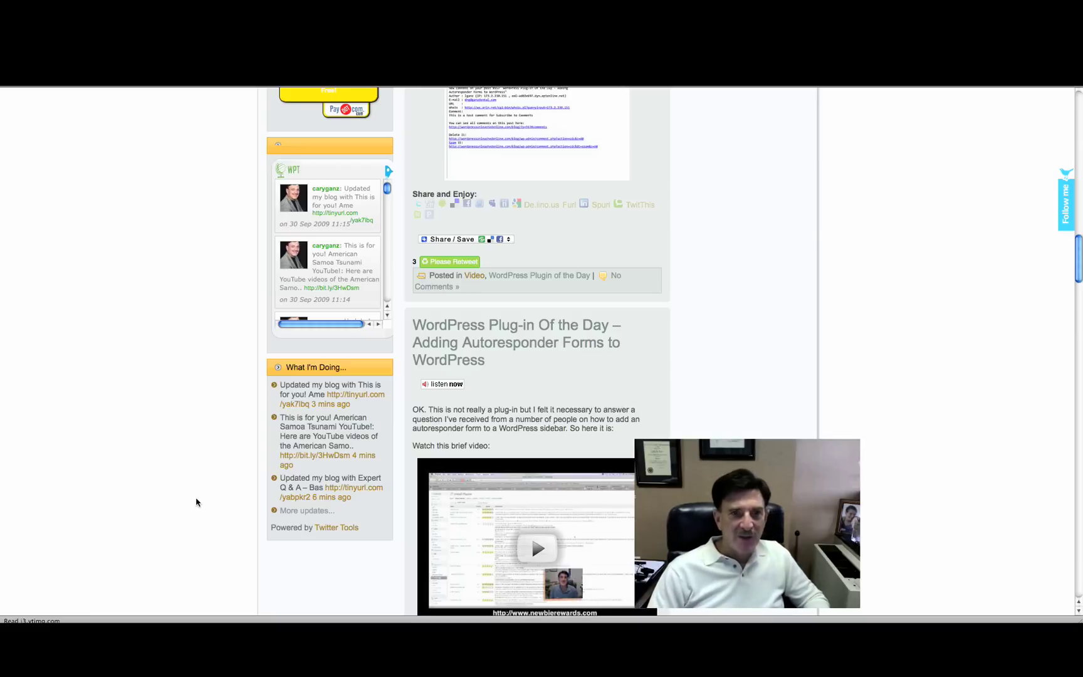
scroll(196, 502, up, 10)
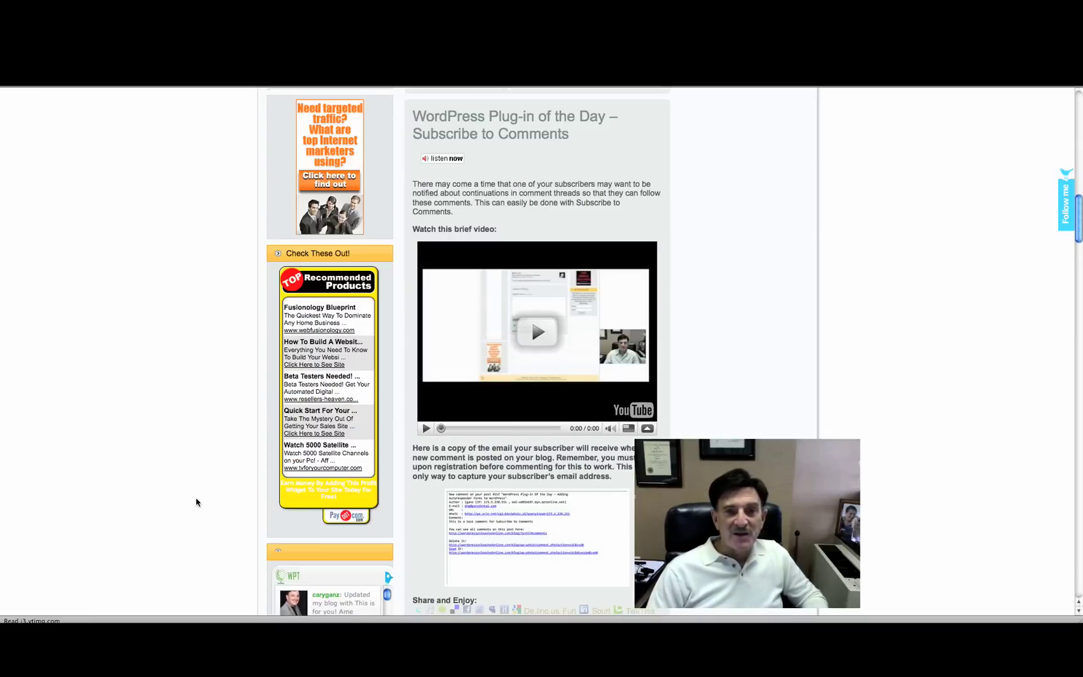
scroll(196, 502, up, 7)
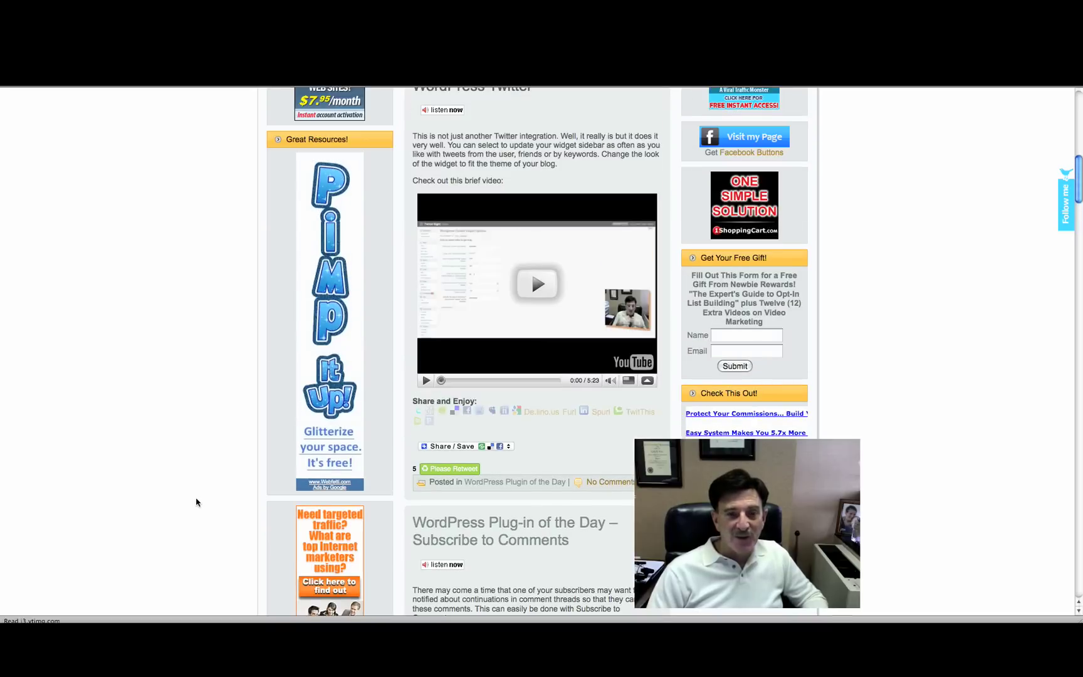
scroll(196, 502, up, 7)
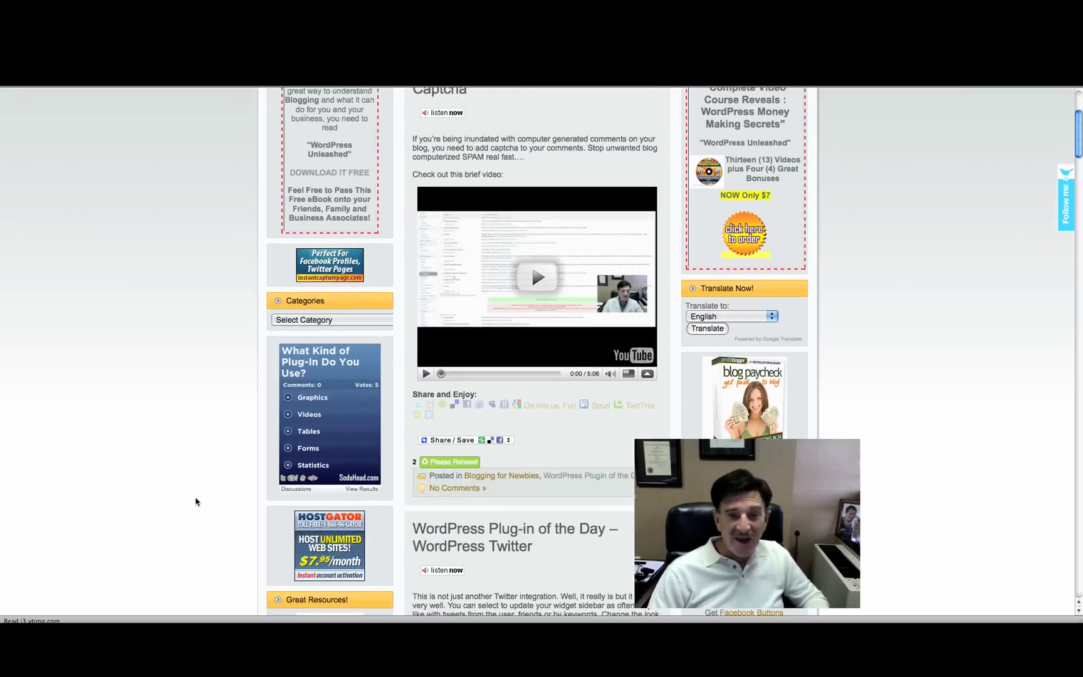
scroll(197, 502, down, 14)
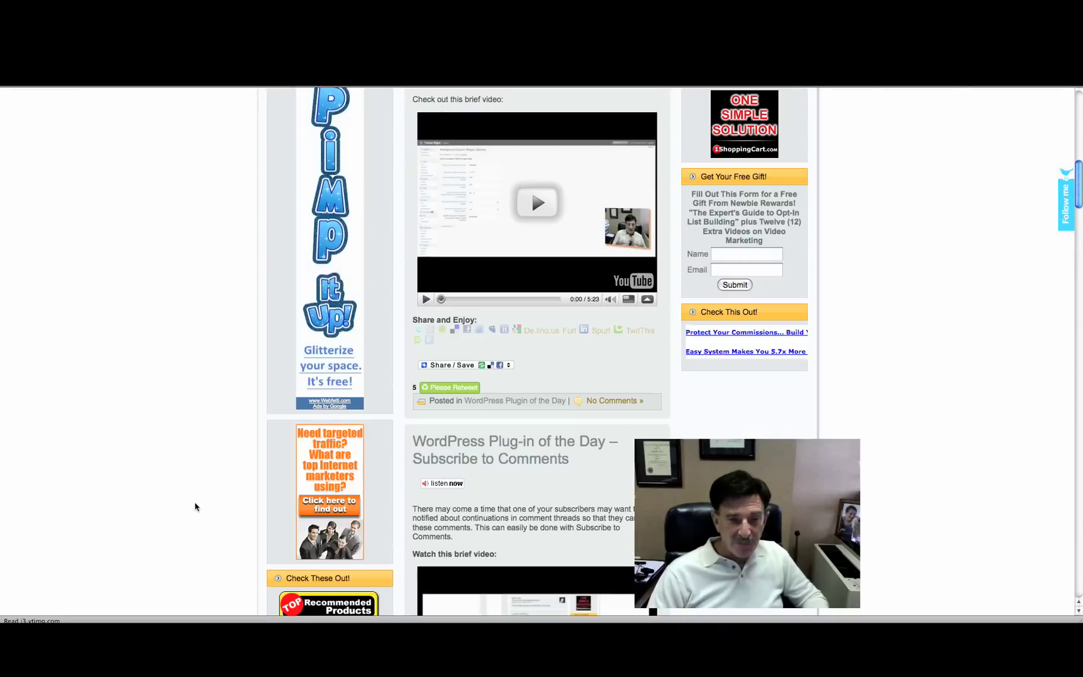
scroll(196, 507, down, 12)
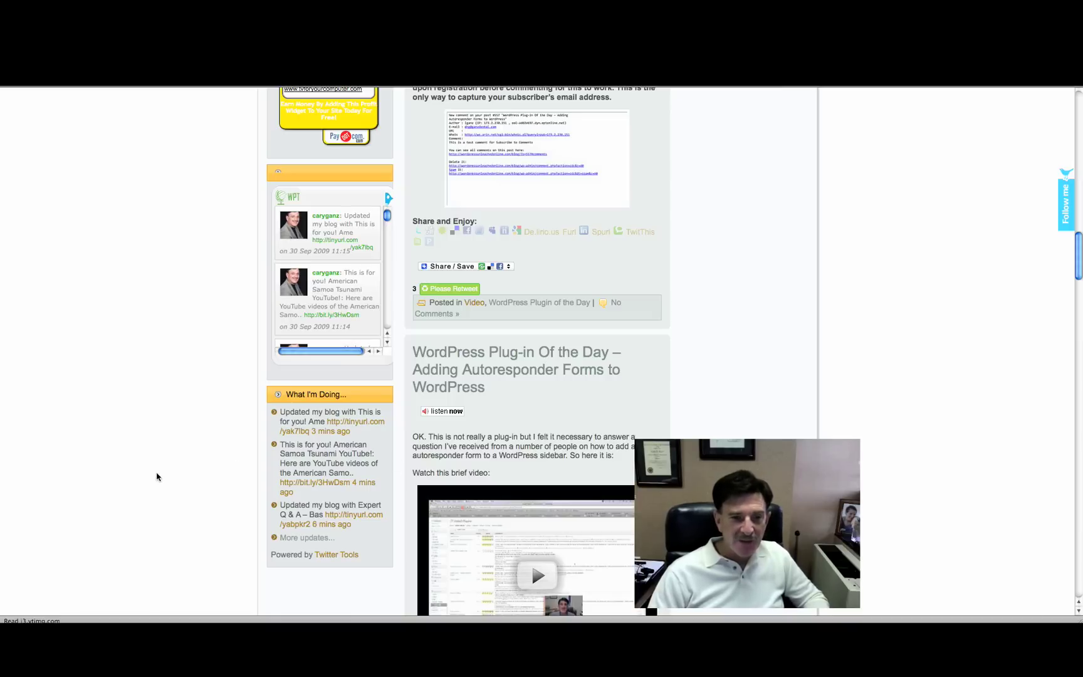
scroll(157, 476, up, 10)
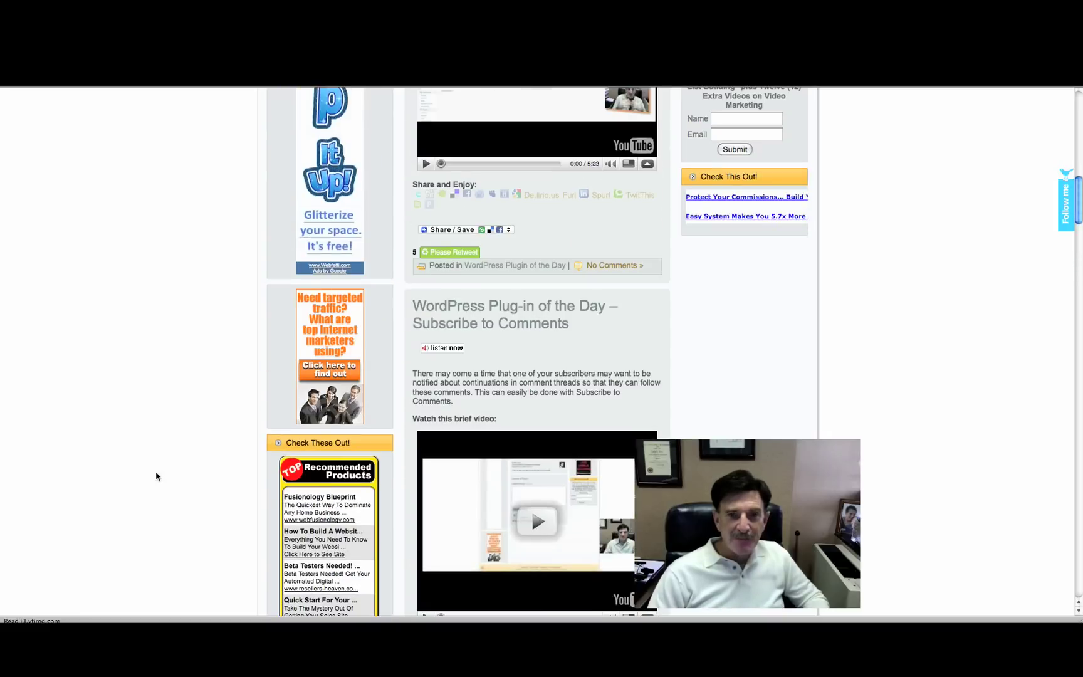
scroll(156, 477, up, 10)
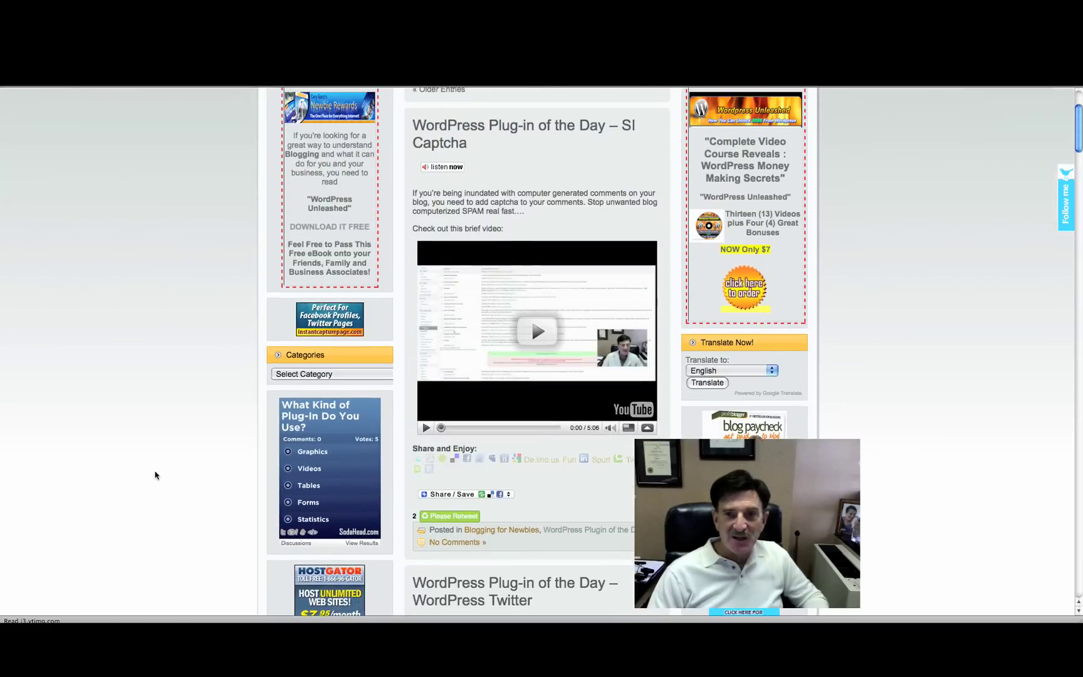
scroll(155, 475, up, 3)
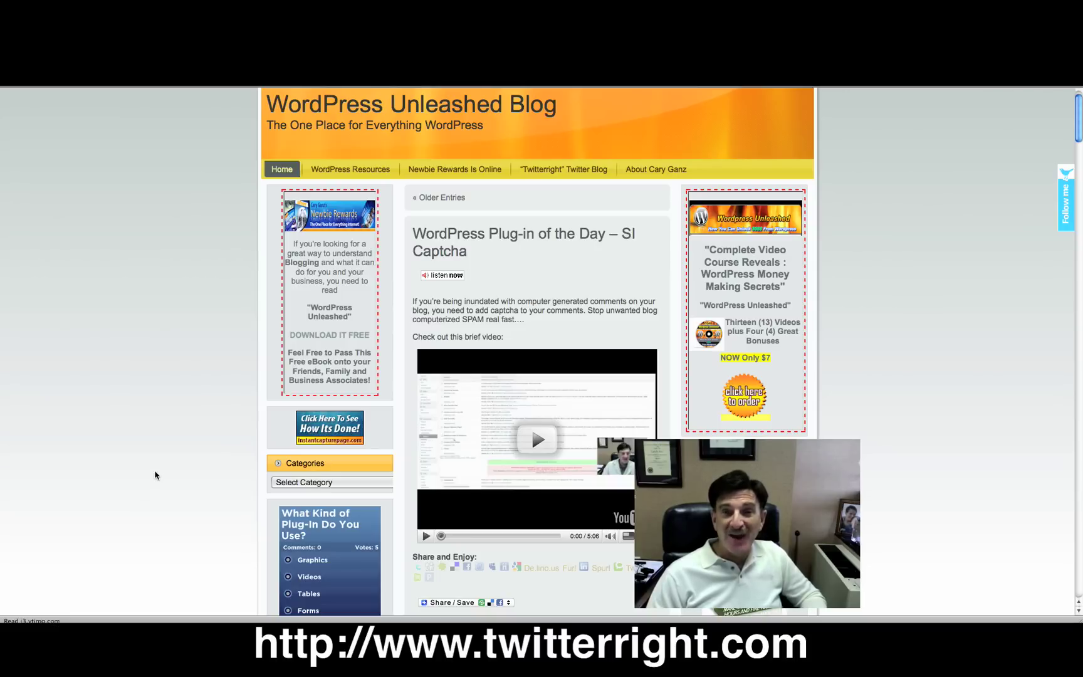
scroll(155, 475, down, 1)
scroll(155, 476, up, 2)
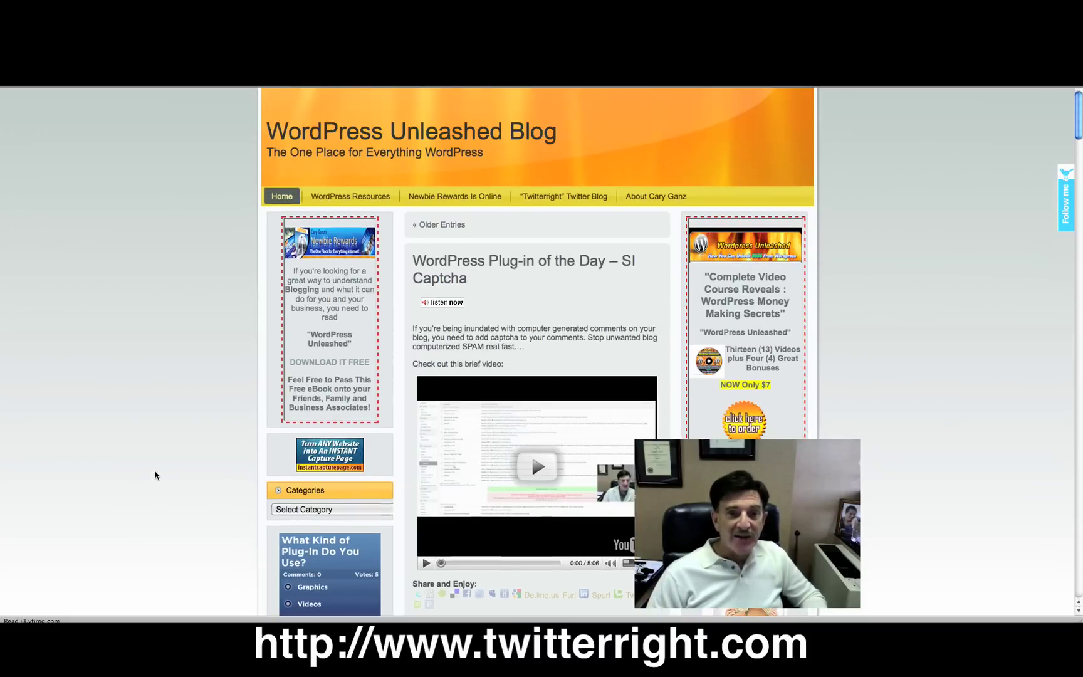